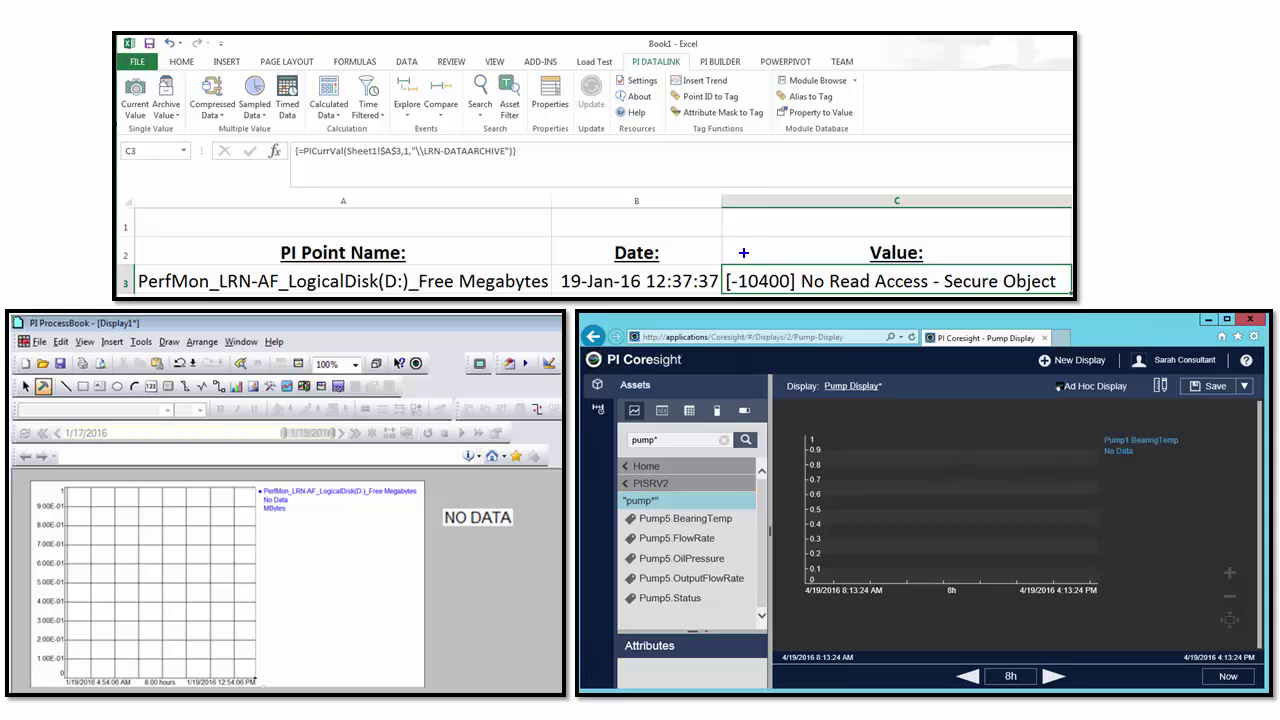
# Outline cell C3's No Read Access error, the ProcessBook NO DATA trend and the empty Coresight trend.
pyautogui.moveTo(724, 265); pyautogui.dragTo(1063, 296)
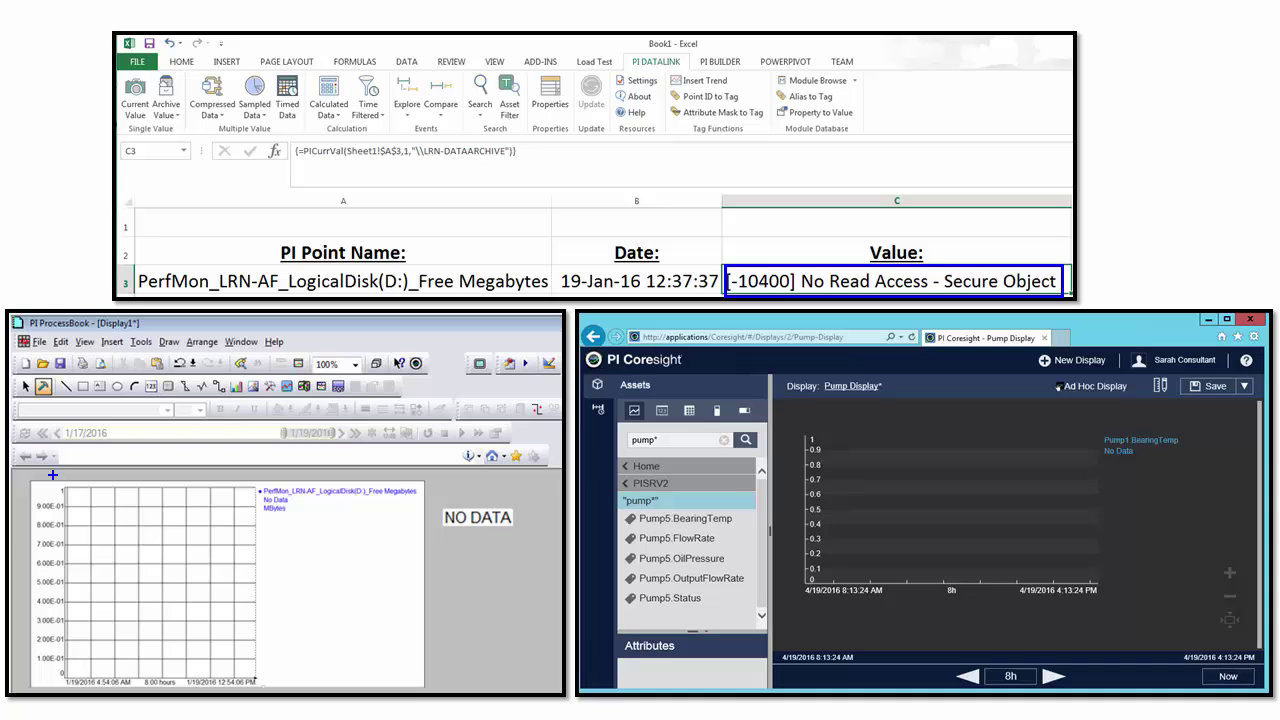
pyautogui.moveTo(64, 474); pyautogui.dragTo(548, 648)
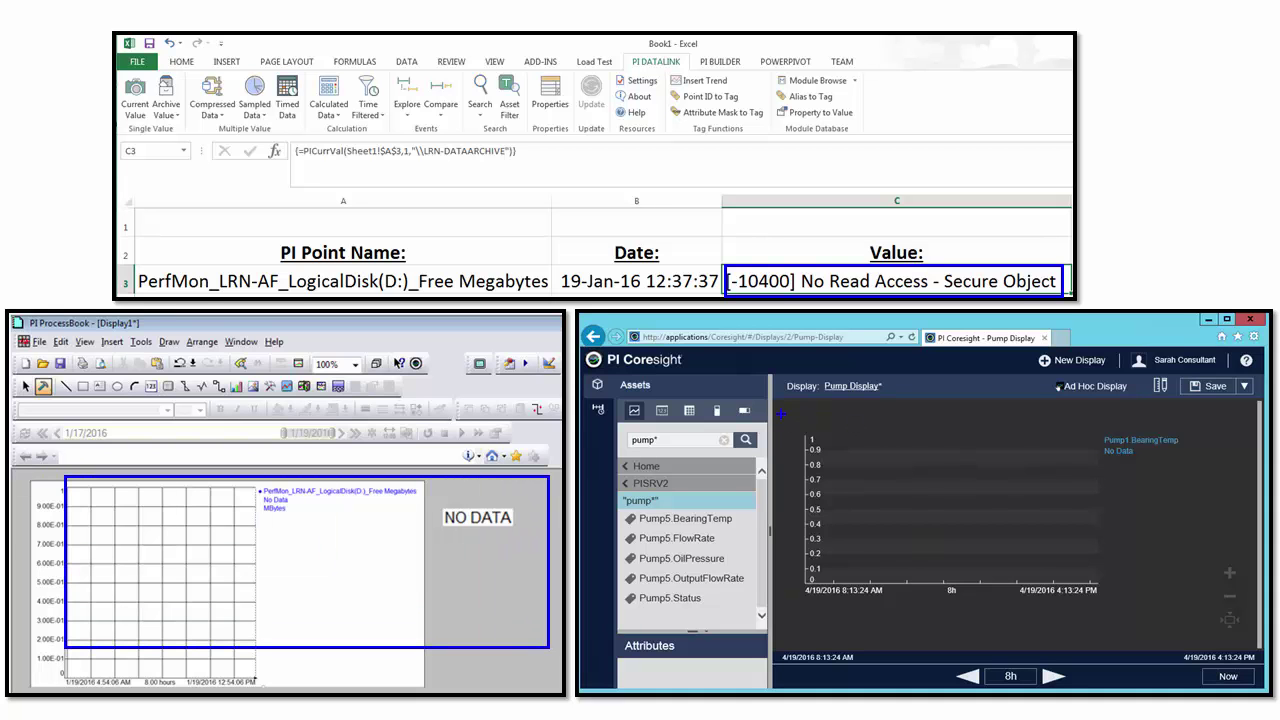
pyautogui.moveTo(779, 405); pyautogui.dragTo(1090, 562)
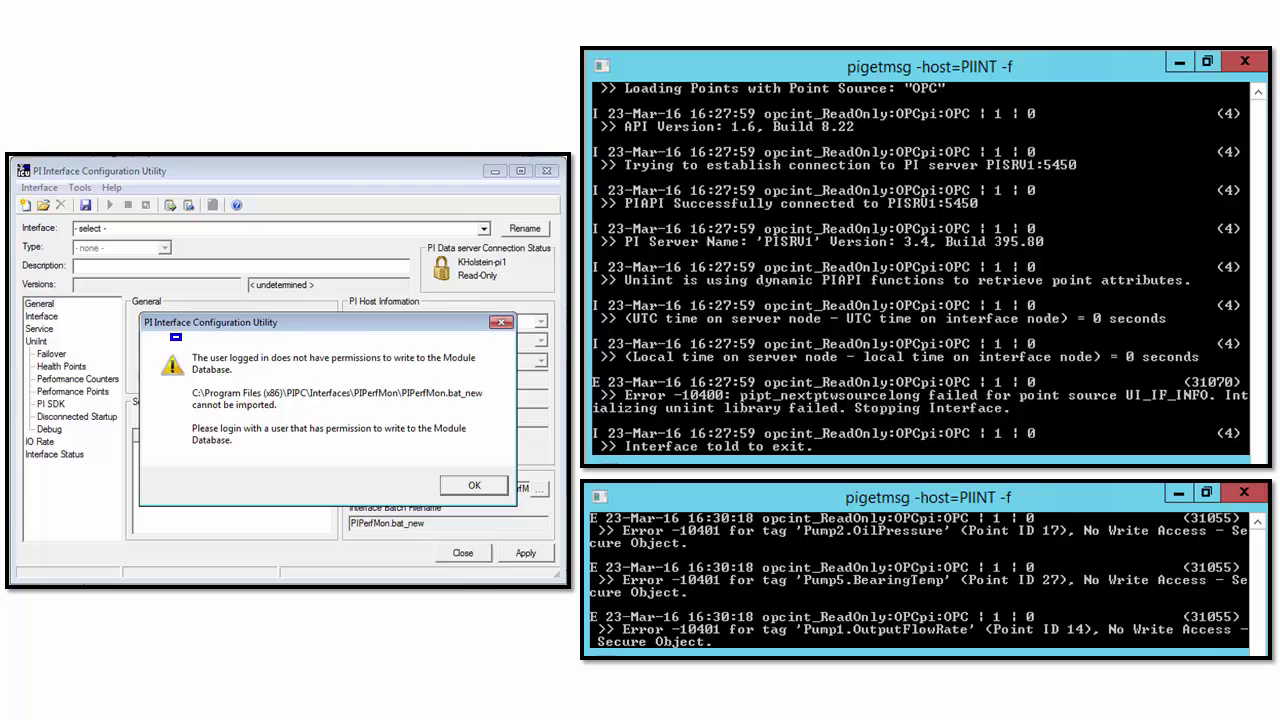
# Box the Module Database permission message and point an arrow at the permission error dialog.
pyautogui.moveTo(170, 338); pyautogui.dragTo(500, 480)
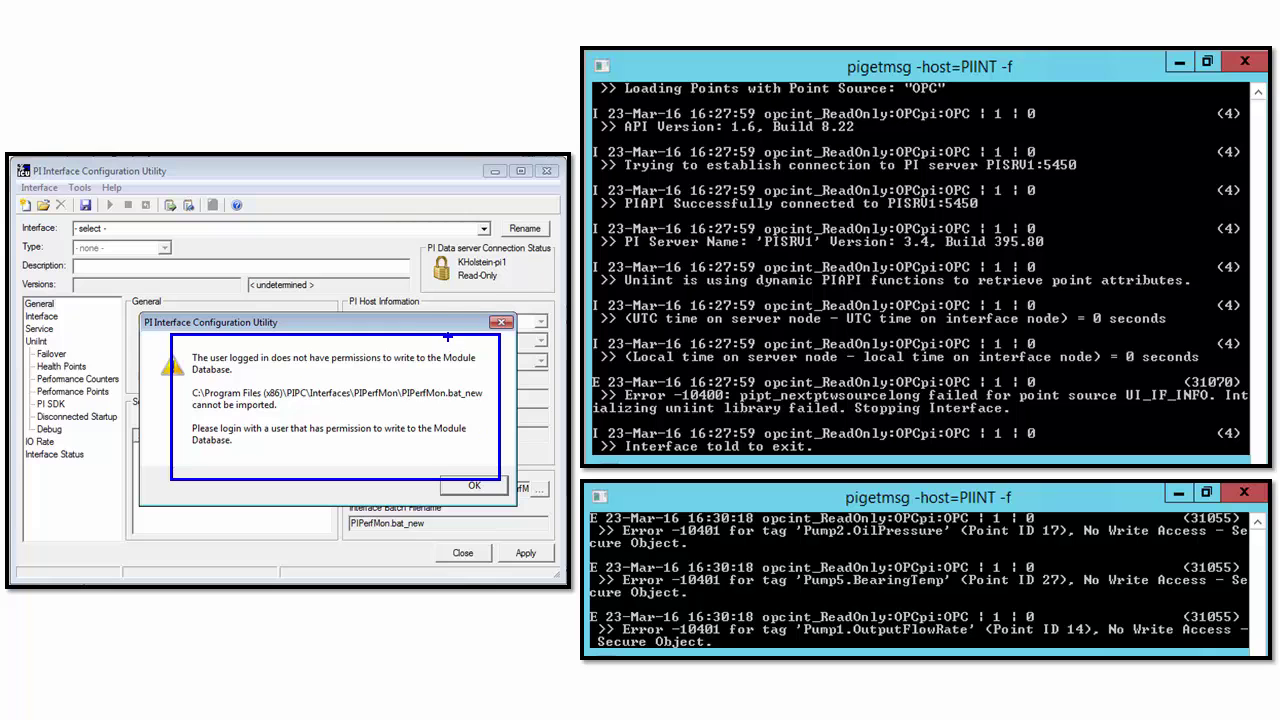
pyautogui.moveTo(452, 328); pyautogui.dragTo(518, 282)
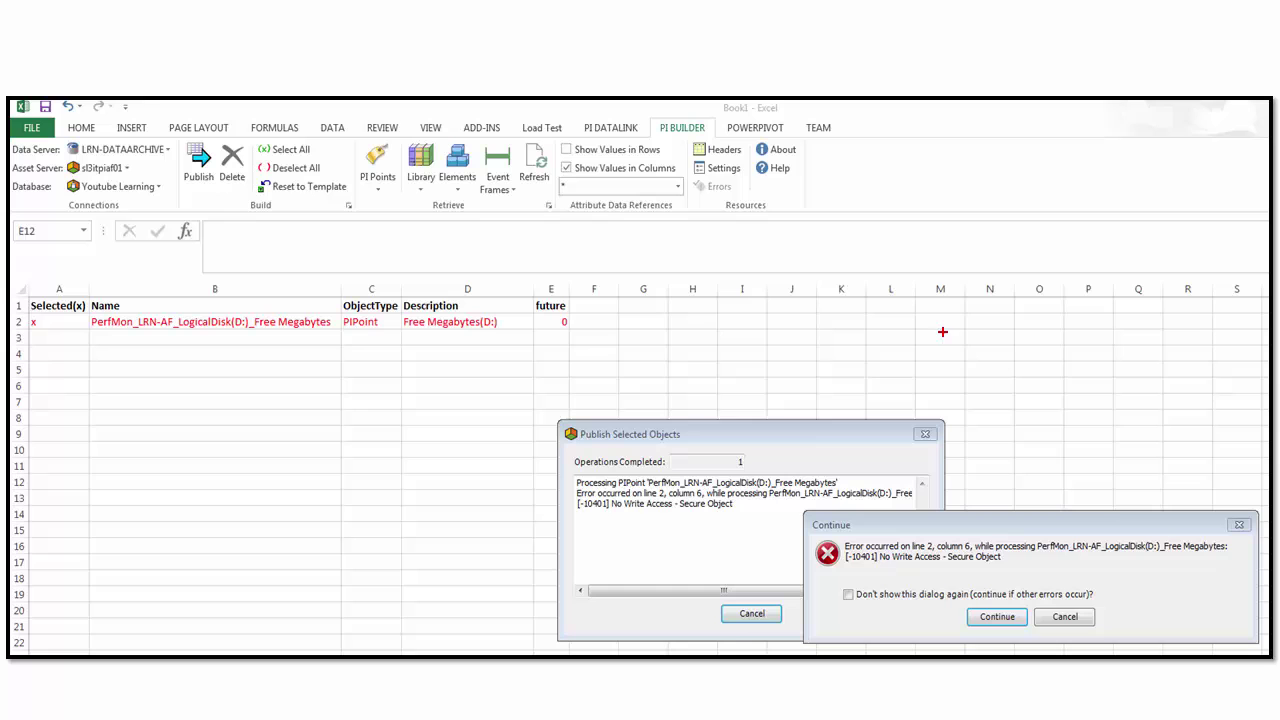
# Point an arrow at PI Builder's -10401 No Write Access error prompt.
pyautogui.moveTo(1096, 527); pyautogui.dragTo(1172, 455)
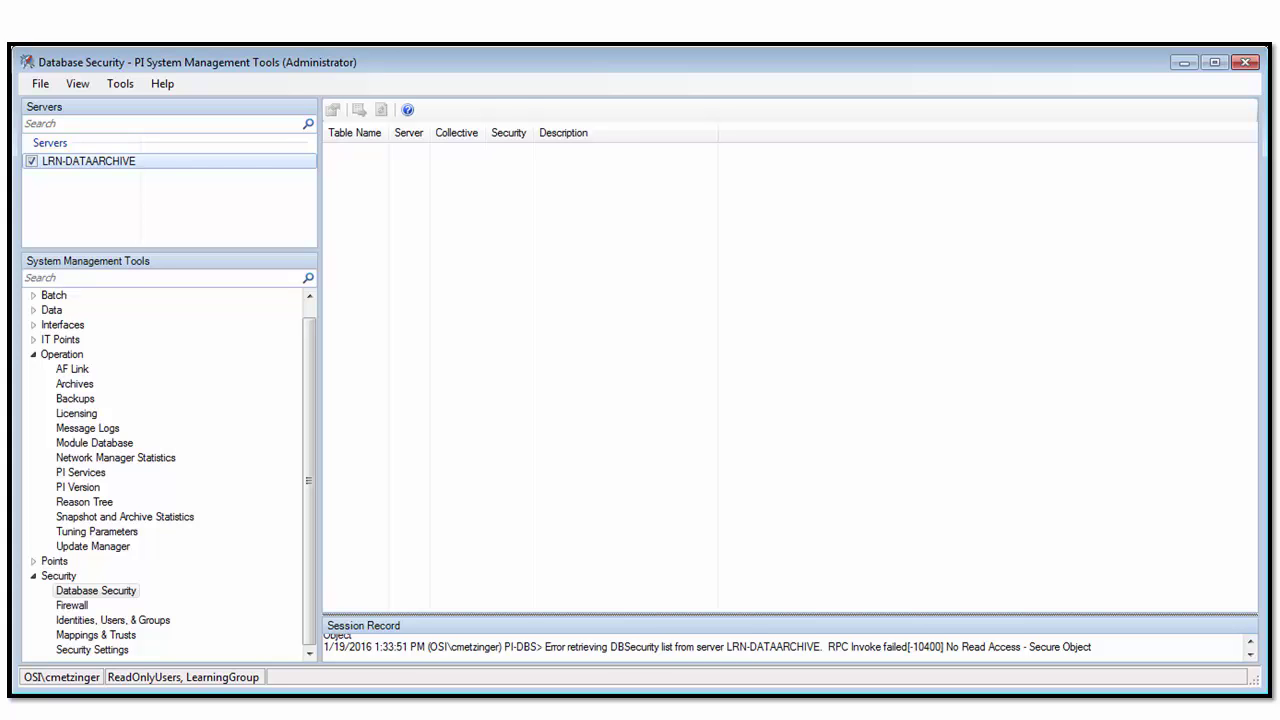
# Outline the empty Database Security table and add arrows at the Session Record and its No Read Access entry.
pyautogui.moveTo(326, 144)
pyautogui.mouseDown()
pyautogui.moveTo(1200, 577)
pyautogui.moveTo(1216, 600)
pyautogui.mouseUp()
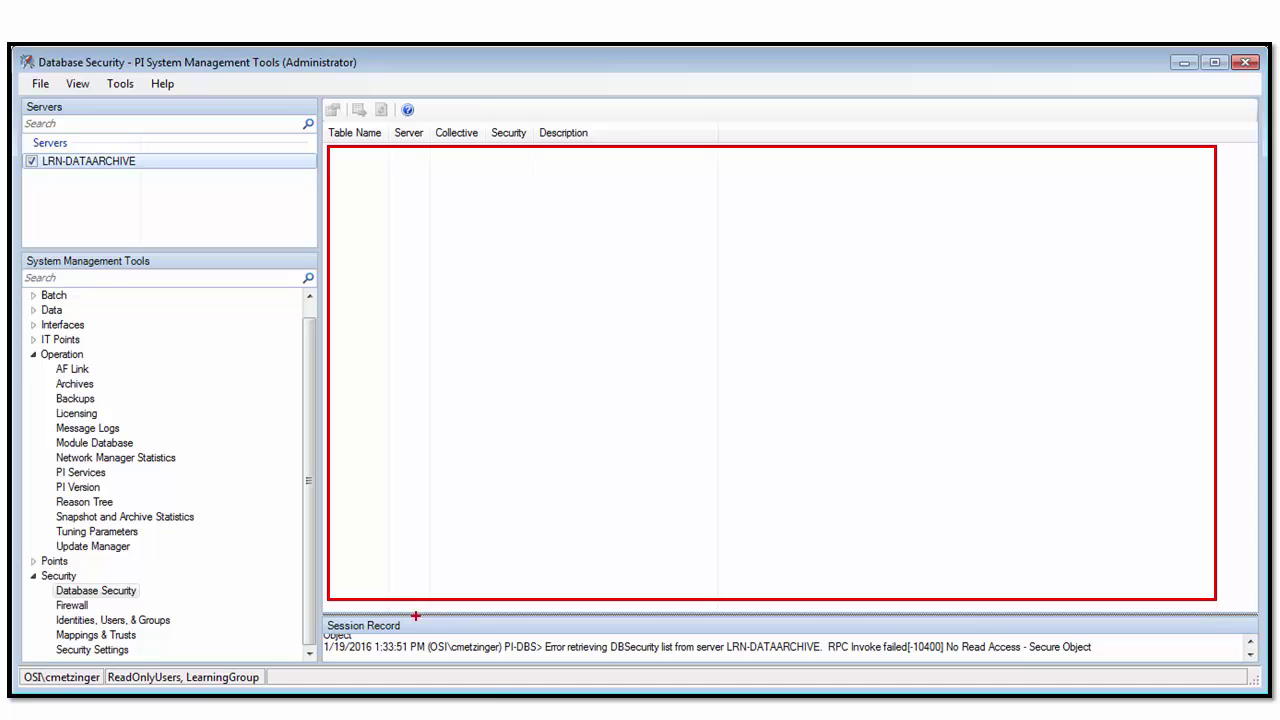
pyautogui.moveTo(416, 622); pyautogui.dragTo(472, 616)
pyautogui.moveTo(1104, 647); pyautogui.dragTo(1186, 645)
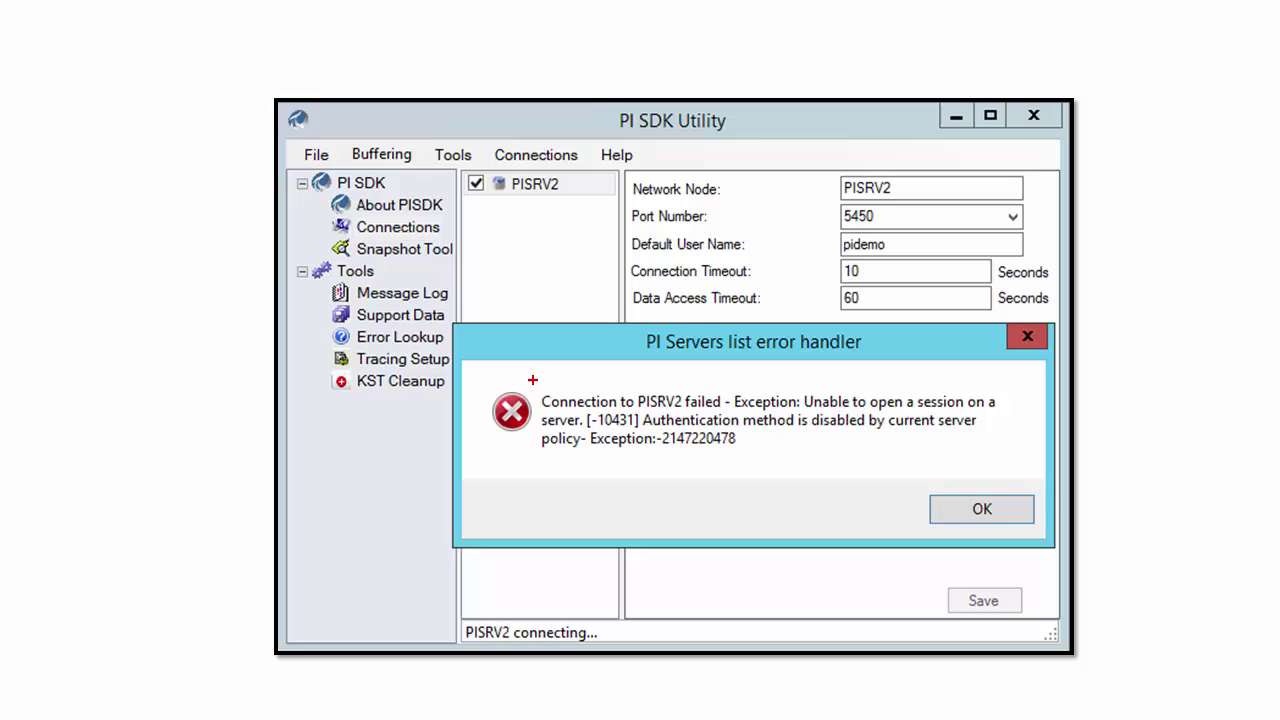
# Outline the PISRV2 -10431 connection failure message, arrow it, then clear the annotations.
pyautogui.moveTo(532, 378)
pyautogui.mouseDown()
pyautogui.moveTo(788, 478)
pyautogui.moveTo(1035, 483)
pyautogui.mouseUp()
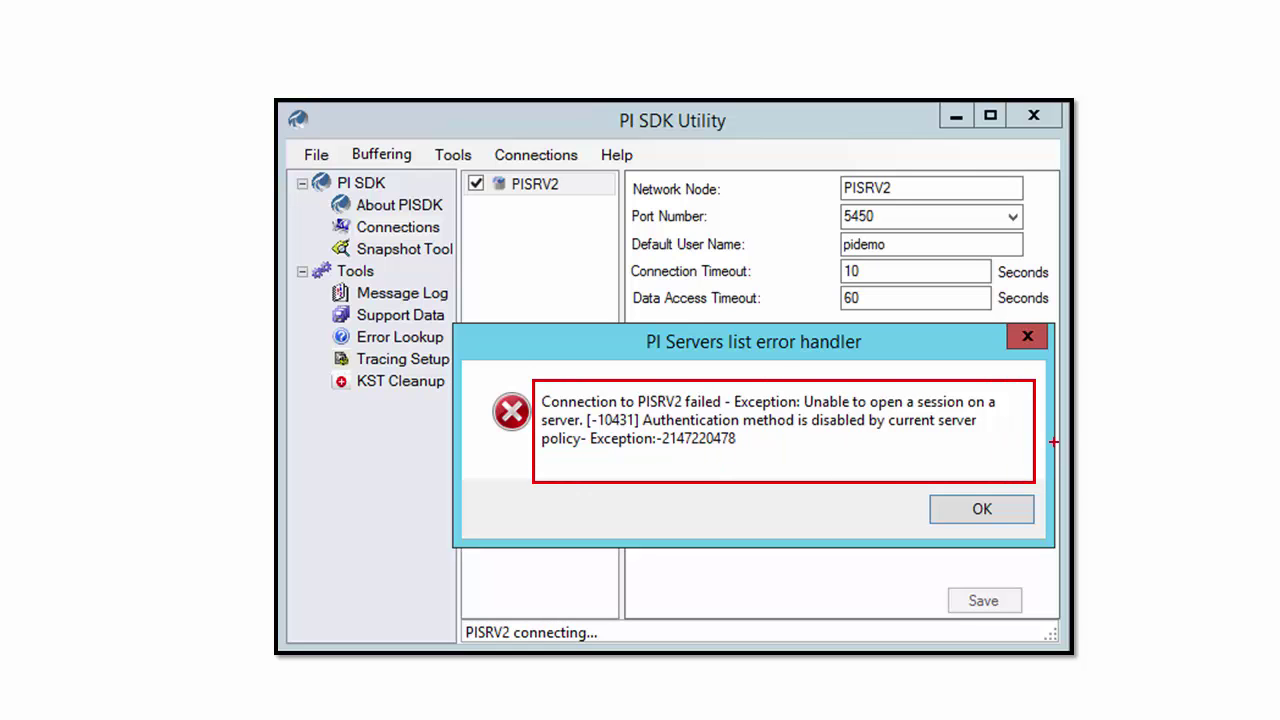
pyautogui.moveTo(1042, 430); pyautogui.dragTo(1127, 424)
pyautogui.press('Escape')
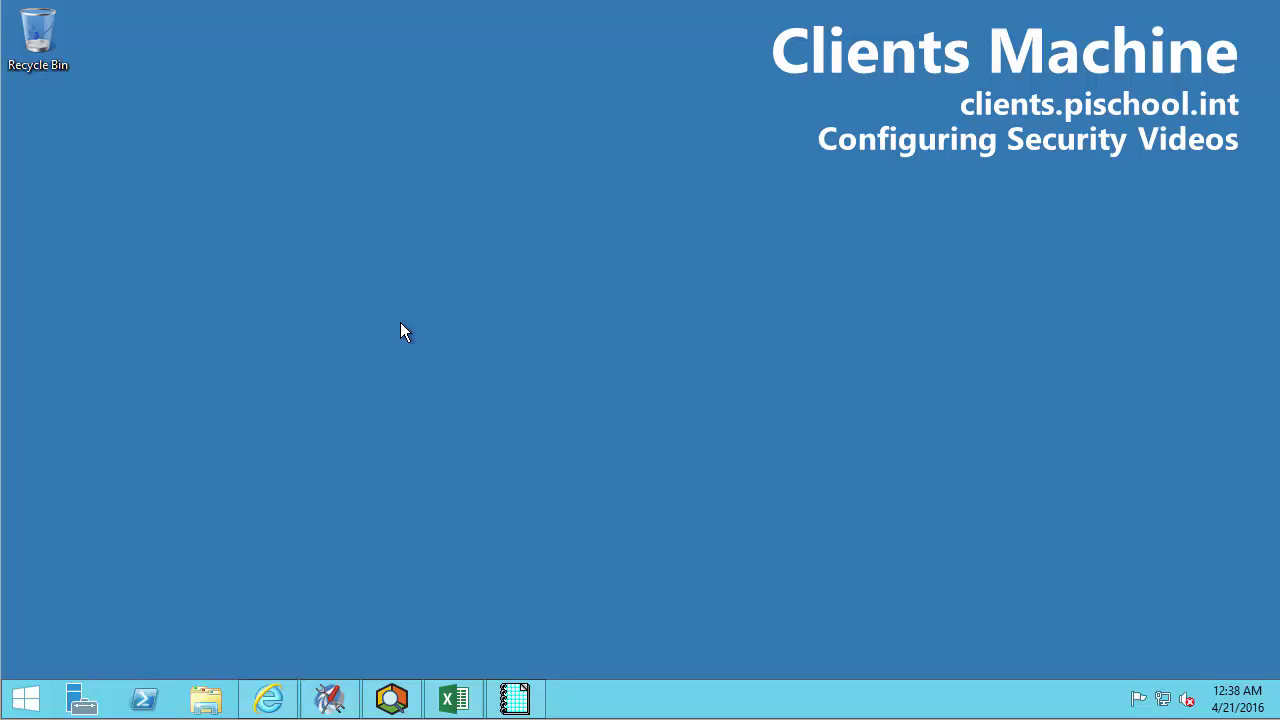
# Search the Start screen for 'sdk' and launch PI SDK Utility from the AboutPI-SDK result.
pyautogui.click(16, 697)
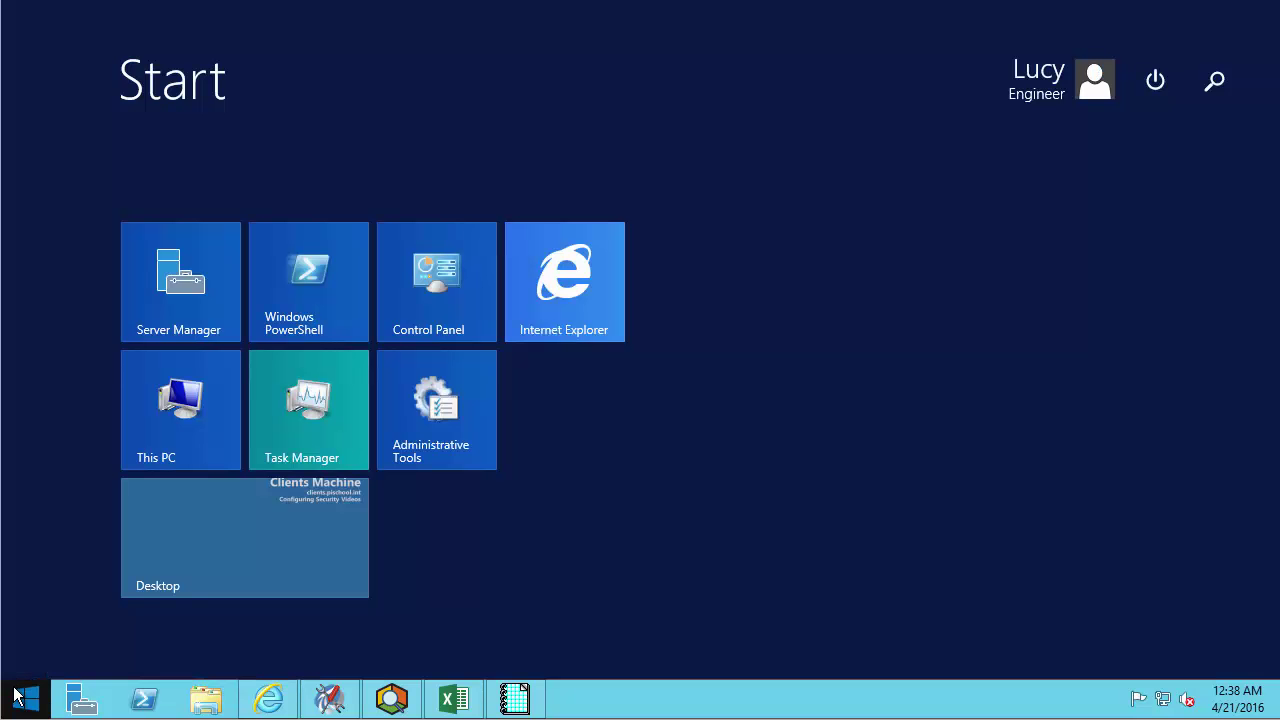
pyautogui.write('sdk')
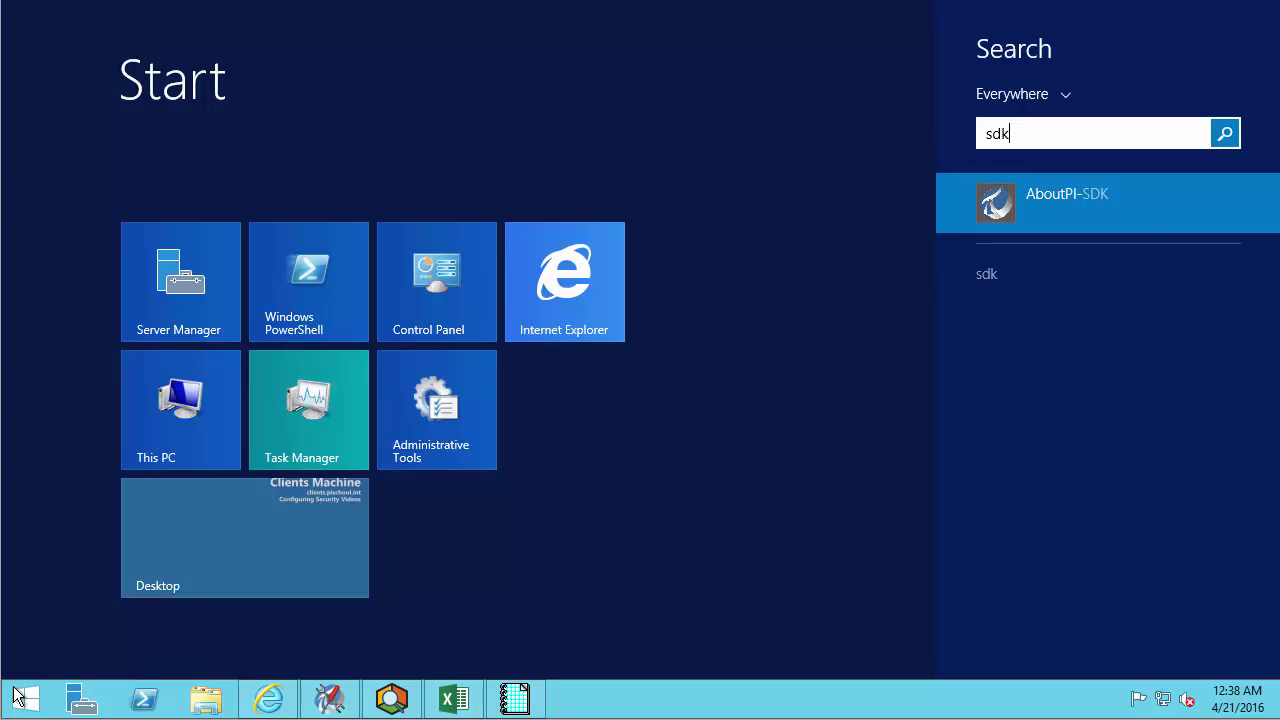
pyautogui.click(1117, 203)
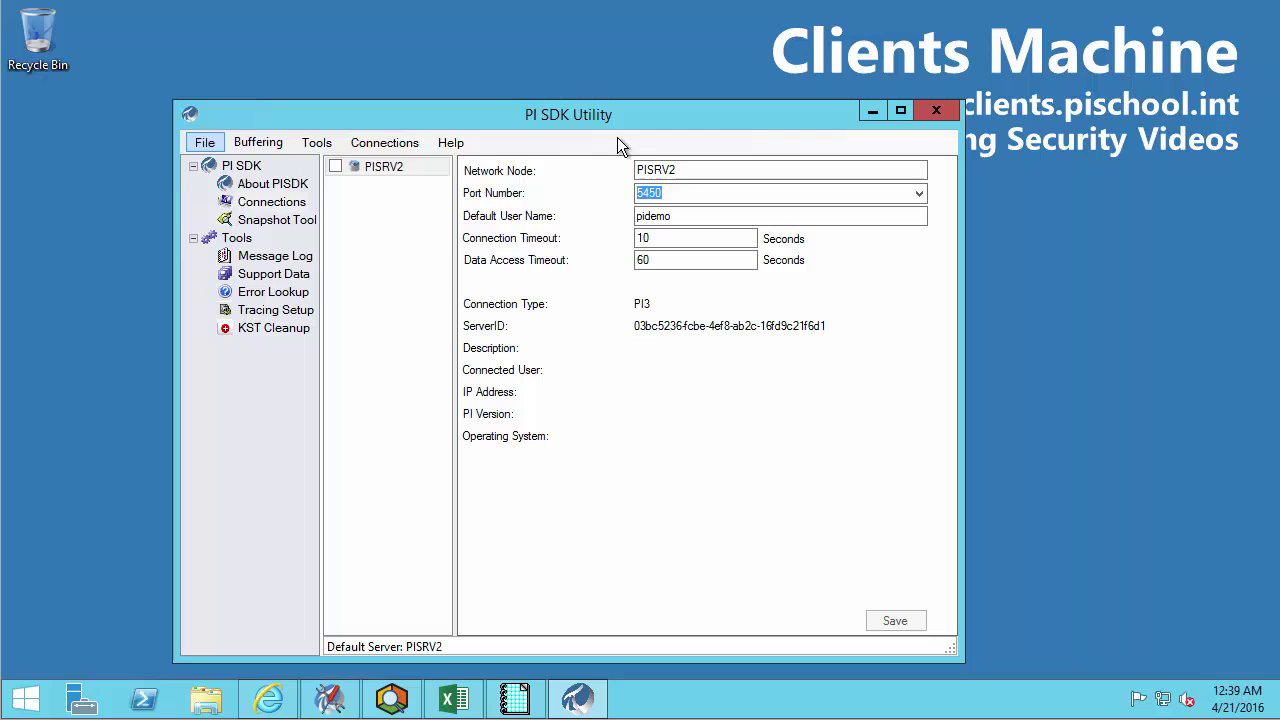
# Select PISRV2 and mark its Connected User (All Company | Process Engineers) and server details.
pyautogui.click(337, 166)
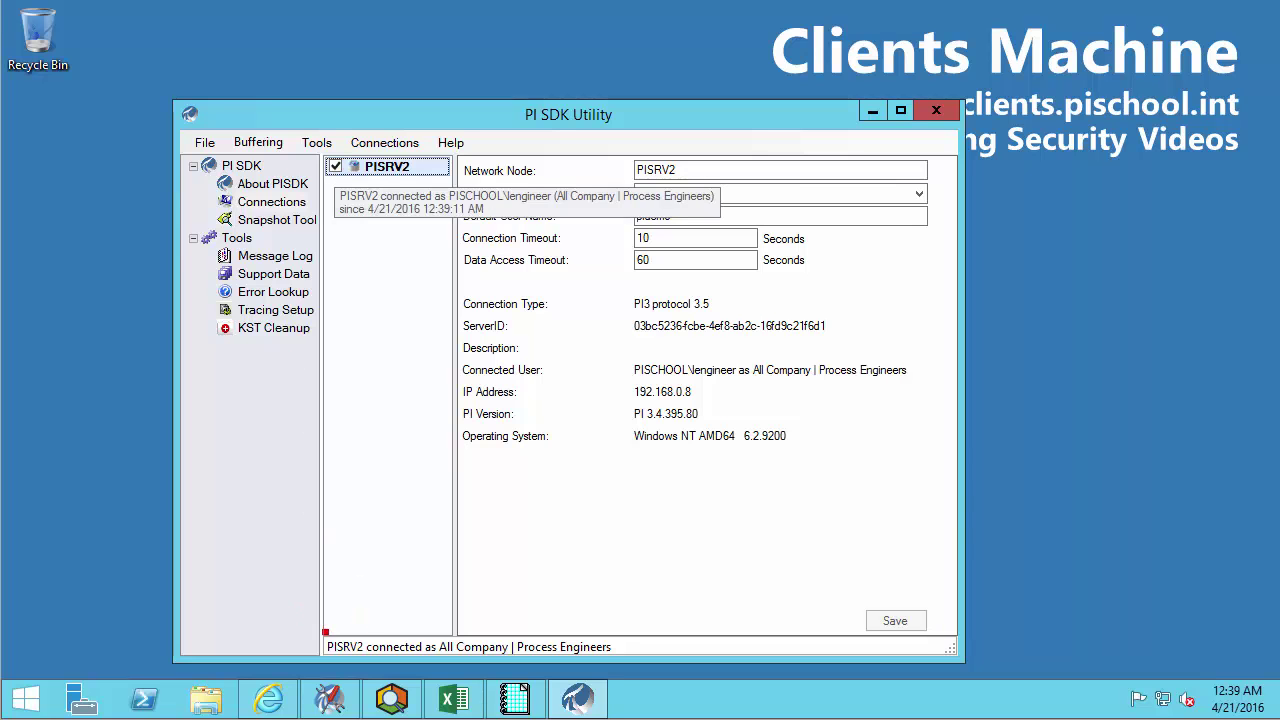
pyautogui.moveTo(323, 629); pyautogui.dragTo(425, 661)
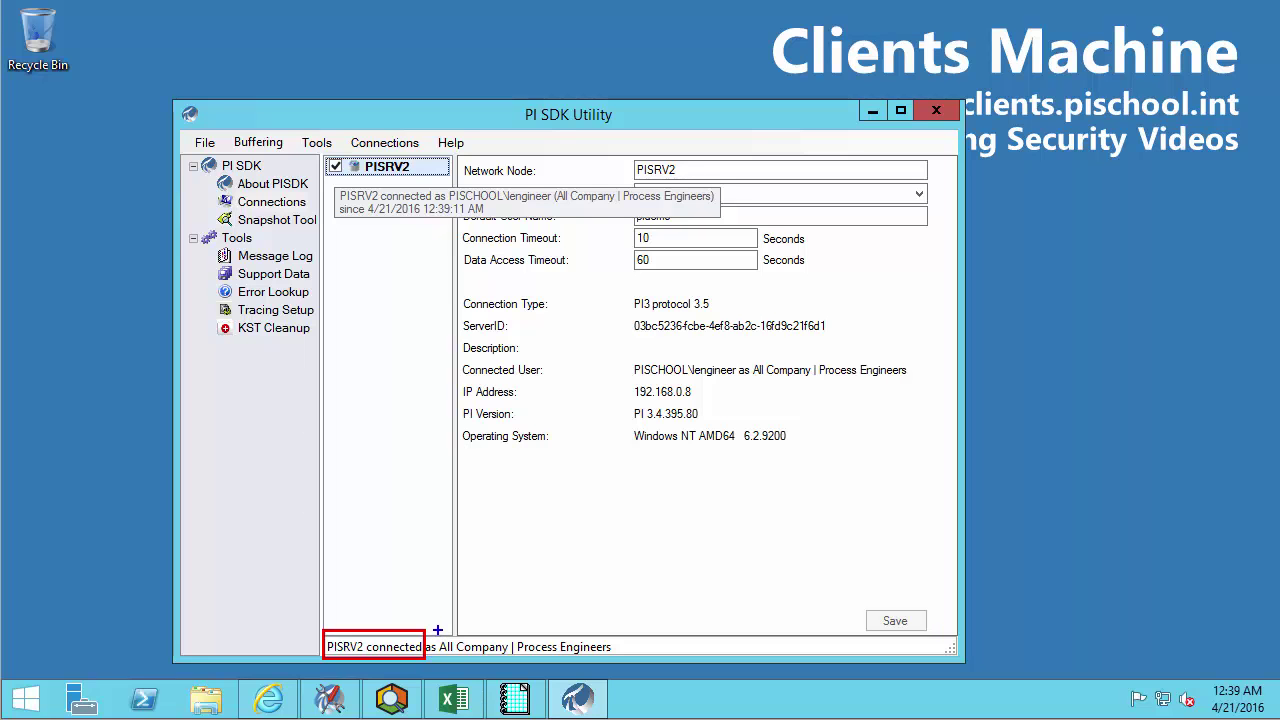
pyautogui.moveTo(437, 630)
pyautogui.mouseDown()
pyautogui.moveTo(480, 660)
pyautogui.moveTo(616, 662)
pyautogui.moveTo(638, 628)
pyautogui.moveTo(697, 622)
pyautogui.mouseUp()
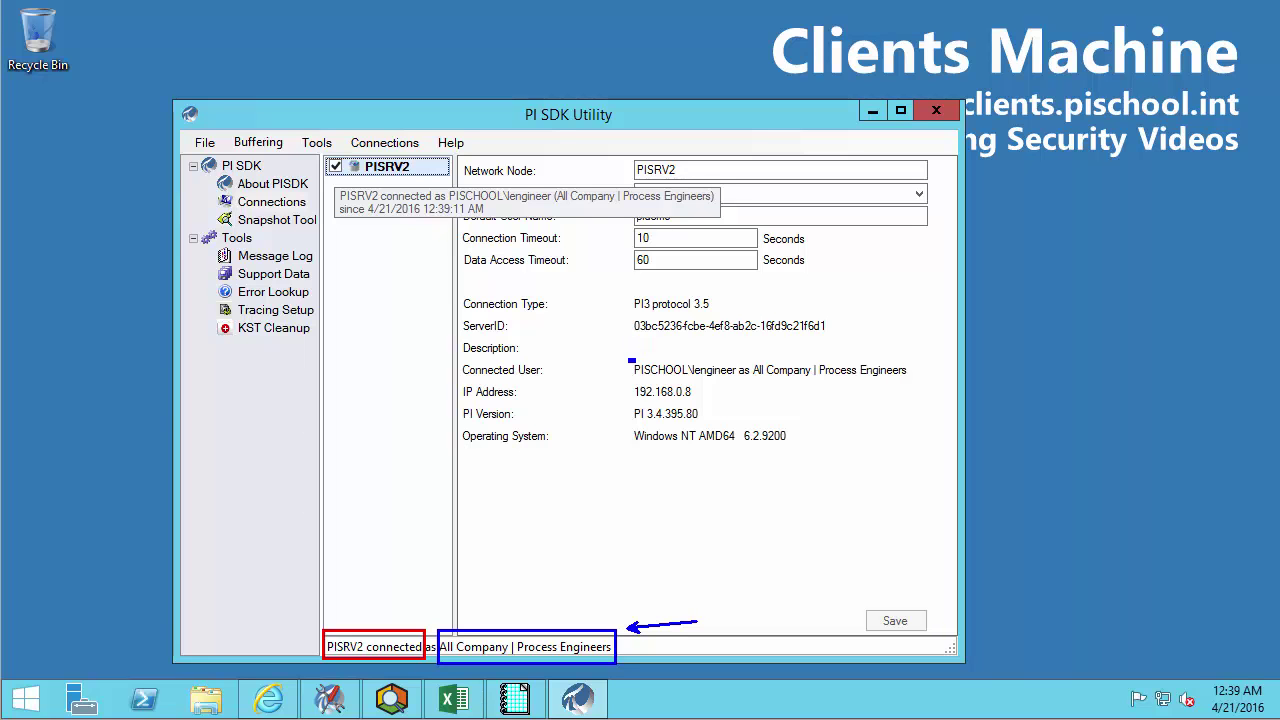
pyautogui.moveTo(629, 359); pyautogui.dragTo(841, 379)
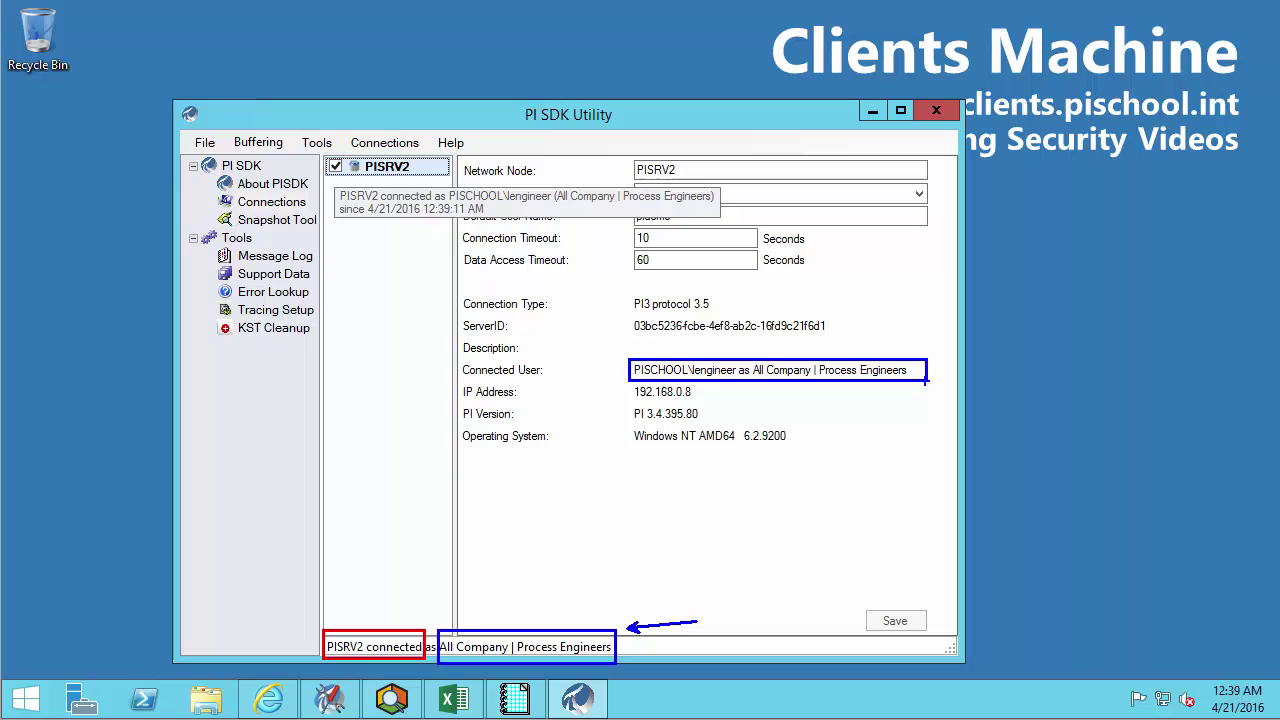
# Retry the PISRV2 connection, mark the authentication-disabled error, dismiss it and annotate the result.
pyautogui.press('Escape')
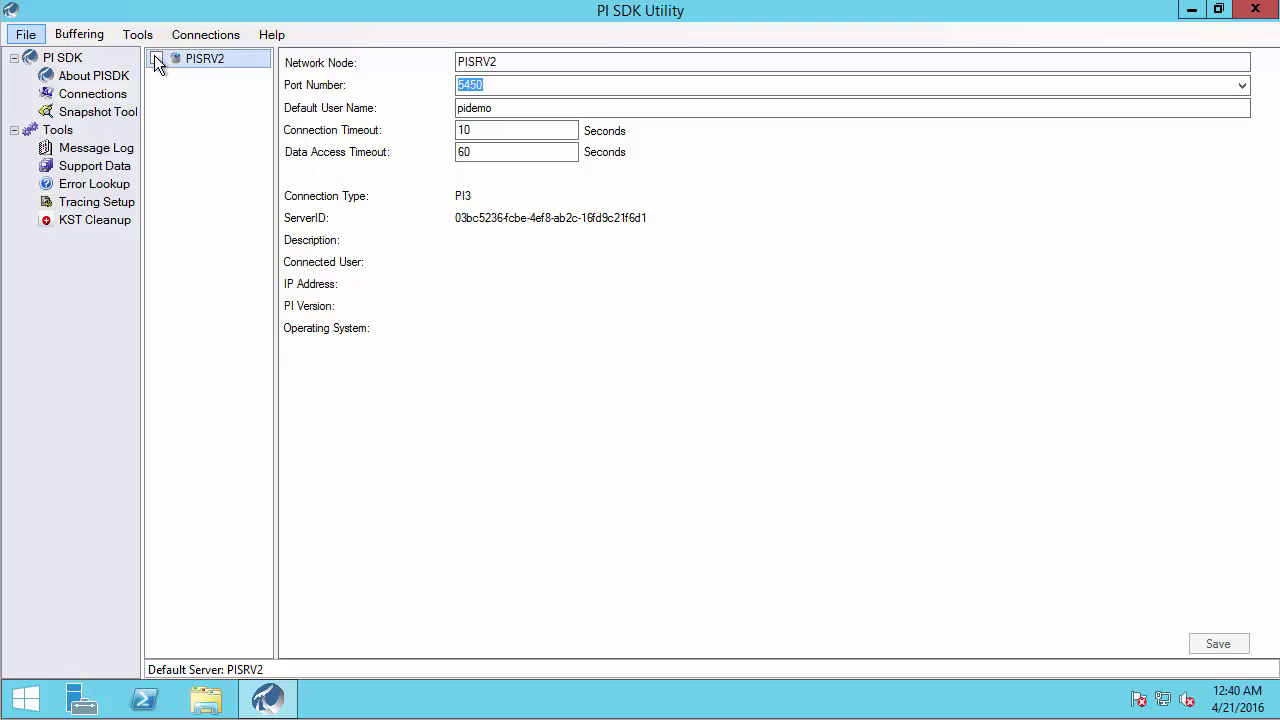
pyautogui.click(155, 56)
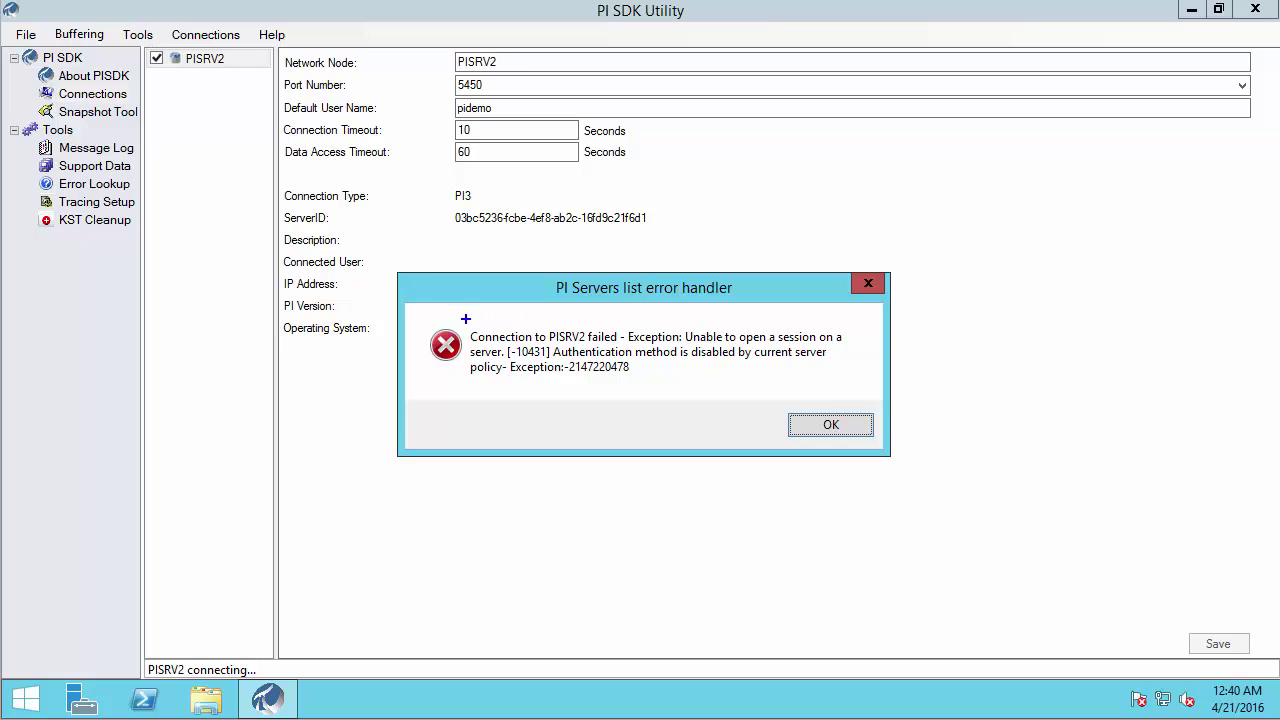
pyautogui.moveTo(465, 318); pyautogui.dragTo(849, 395)
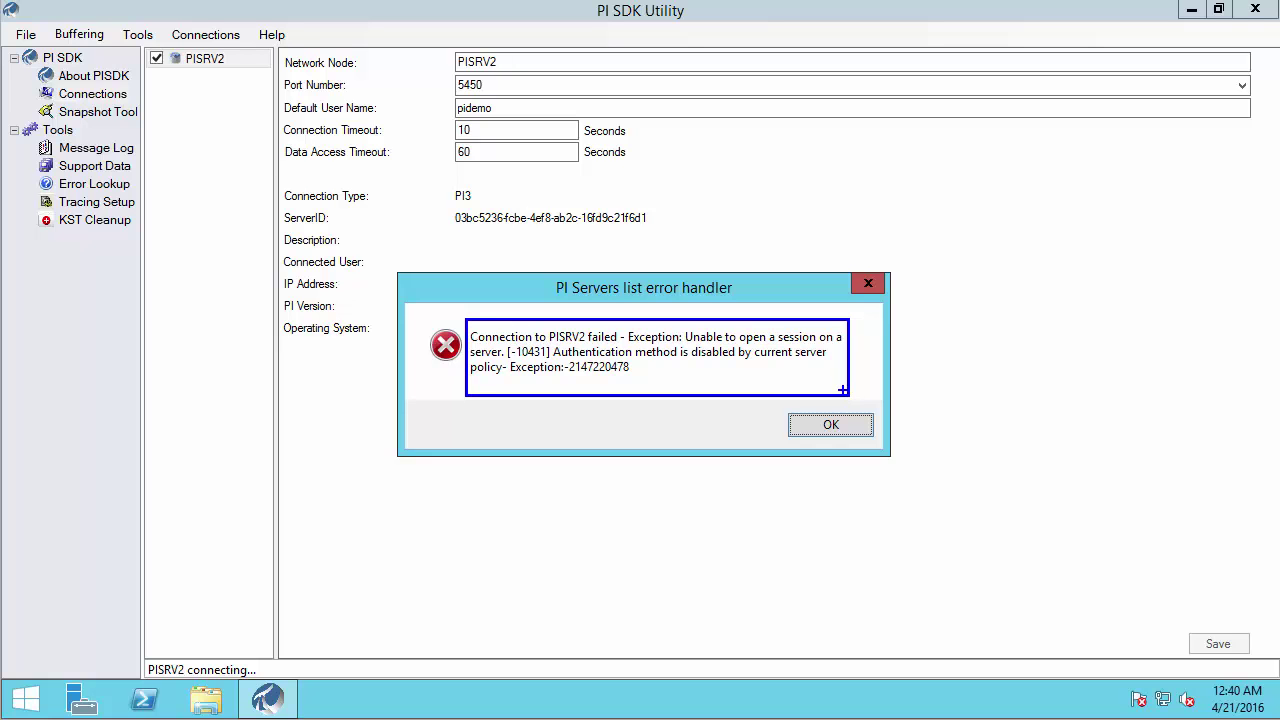
pyautogui.click(865, 425)
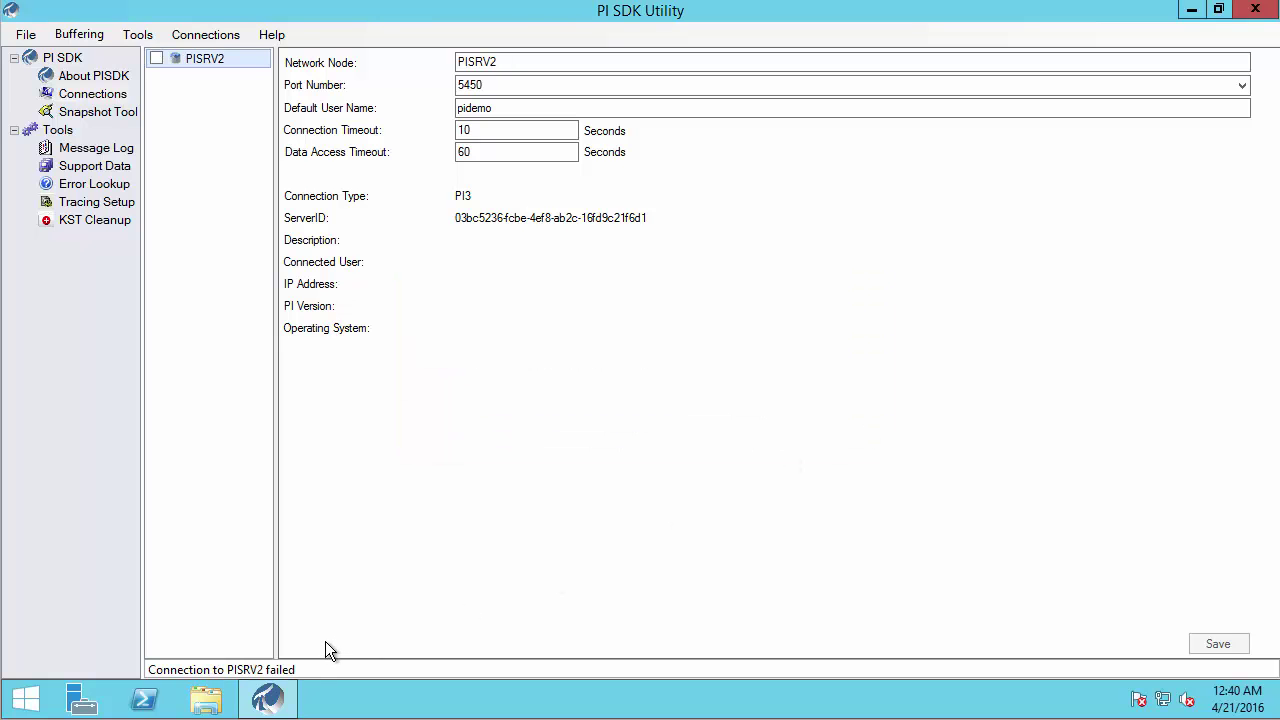
pyautogui.hotkey('ctrl', '2')
pyautogui.moveTo(308, 649); pyautogui.dragTo(383, 615)
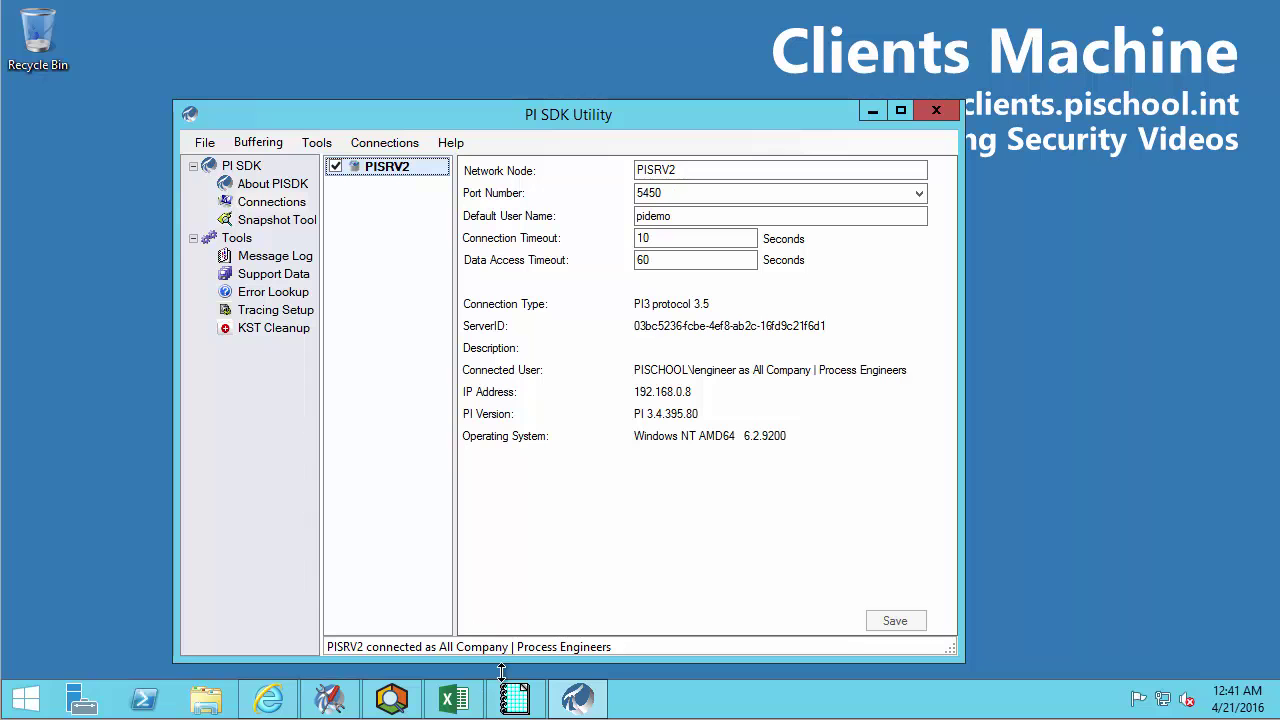
# Bring the PI ProcessBook window to the front from the taskbar.
pyautogui.click(516, 702)
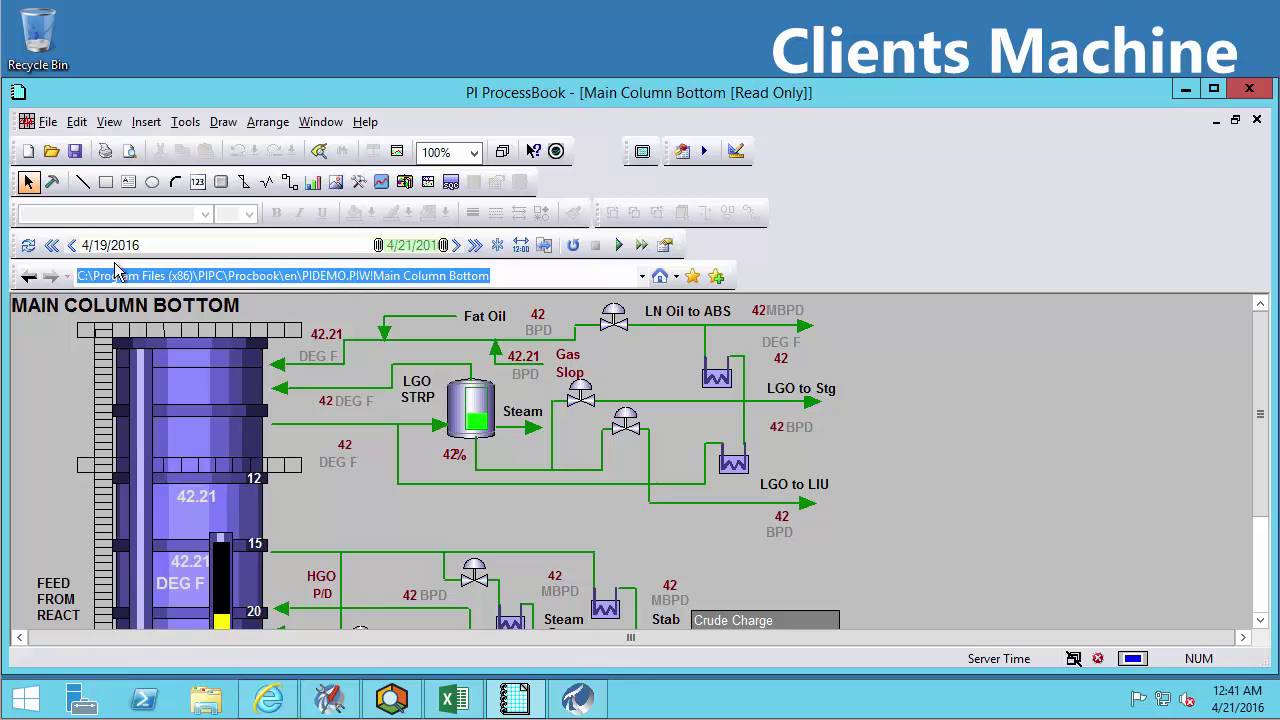
# Reconnect PISRV2 in ProcessBook's PI Connection Manager, widen it to show identities, then switch to Excel.
pyautogui.click(47, 123)
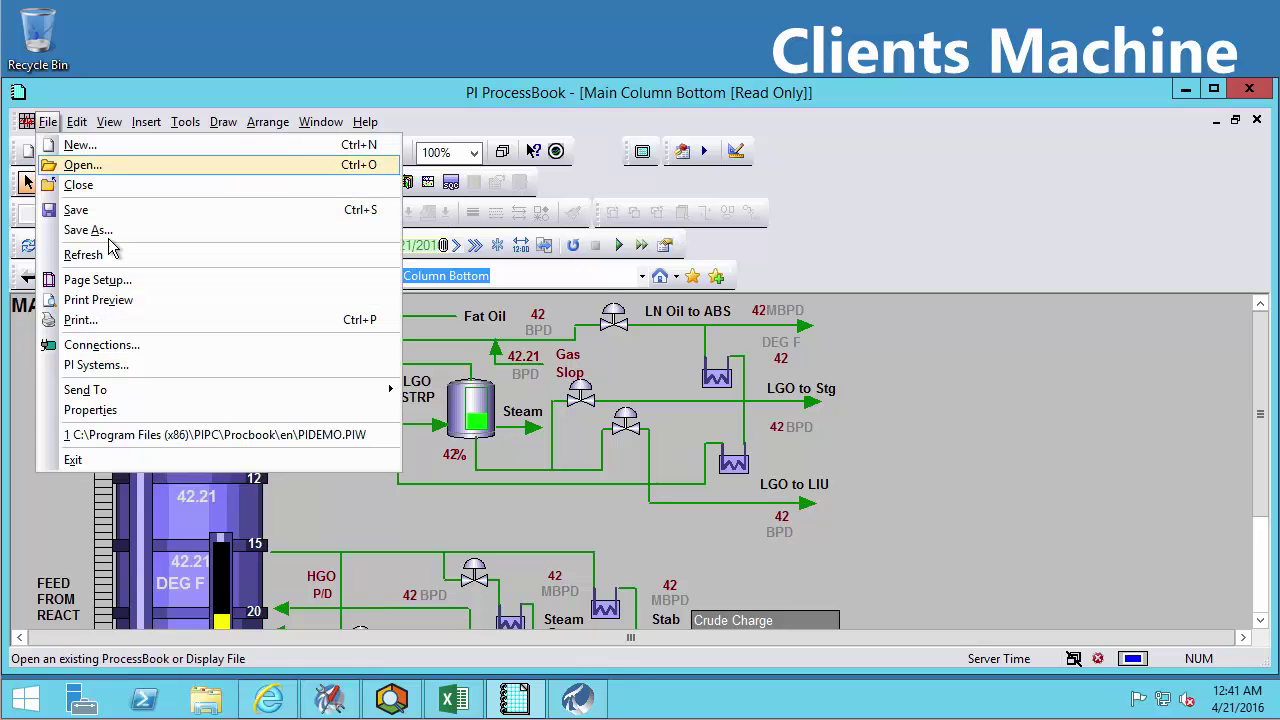
pyautogui.click(117, 350)
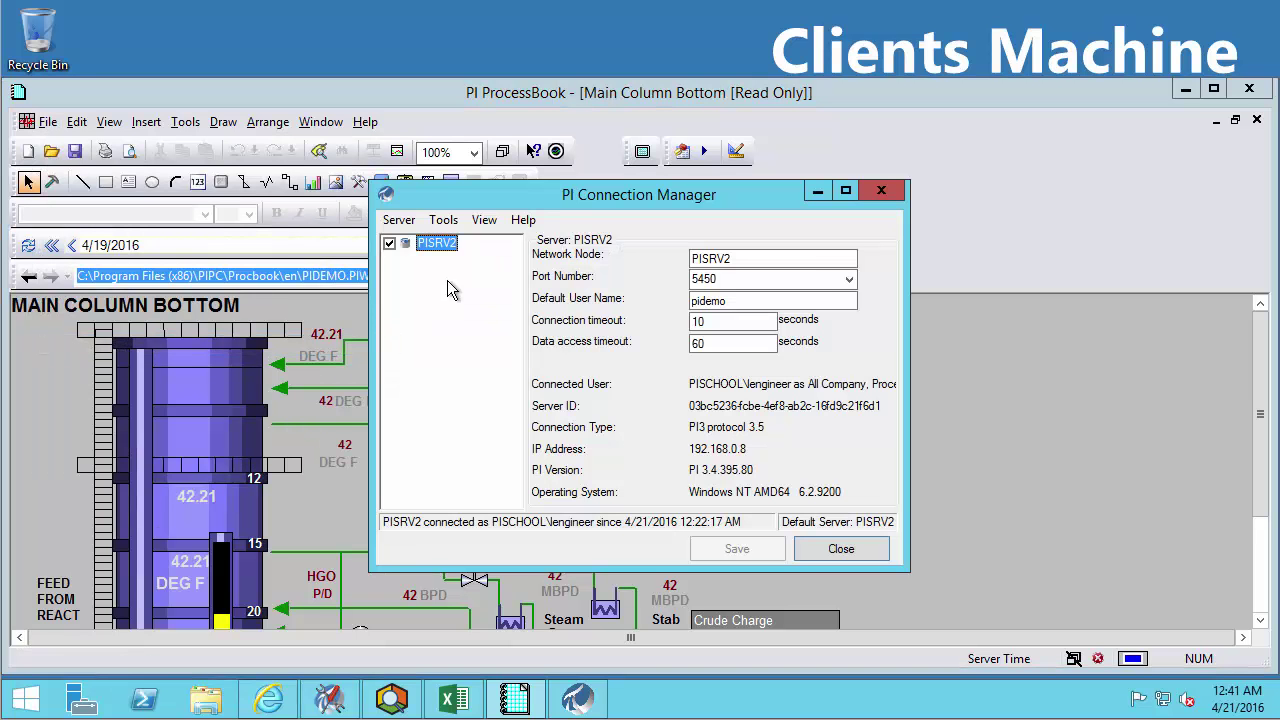
pyautogui.click(389, 244)
pyautogui.moveTo(905, 365); pyautogui.dragTo(1074, 398)
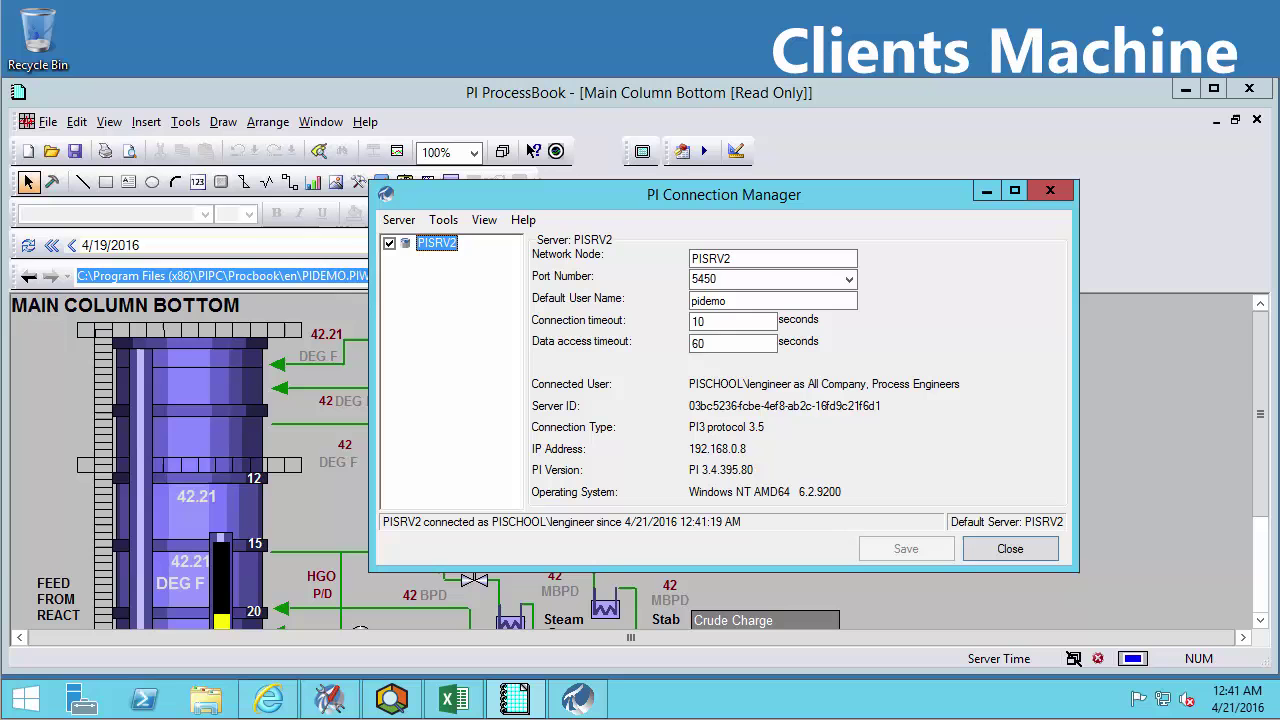
pyautogui.click(448, 700)
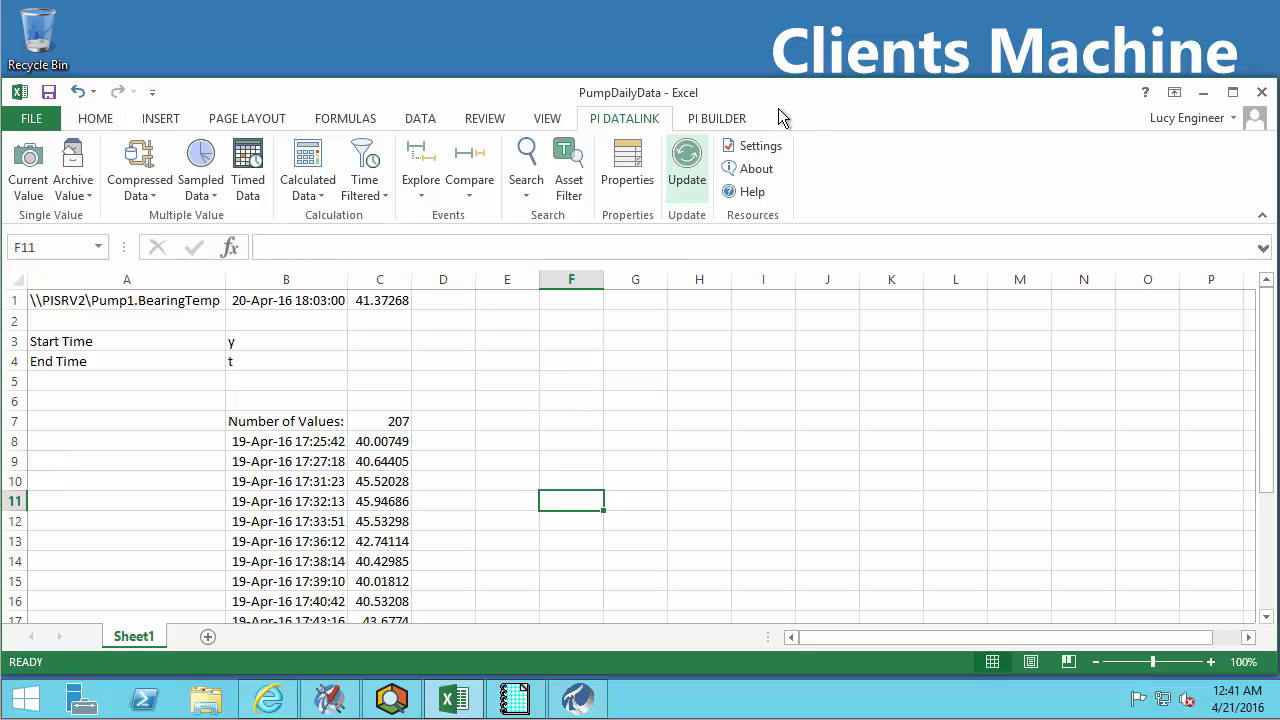
# Open PI DataLink's Connection Manager to list pisrv2 connected as All Company and Process Engineers.
pyautogui.click(760, 148)
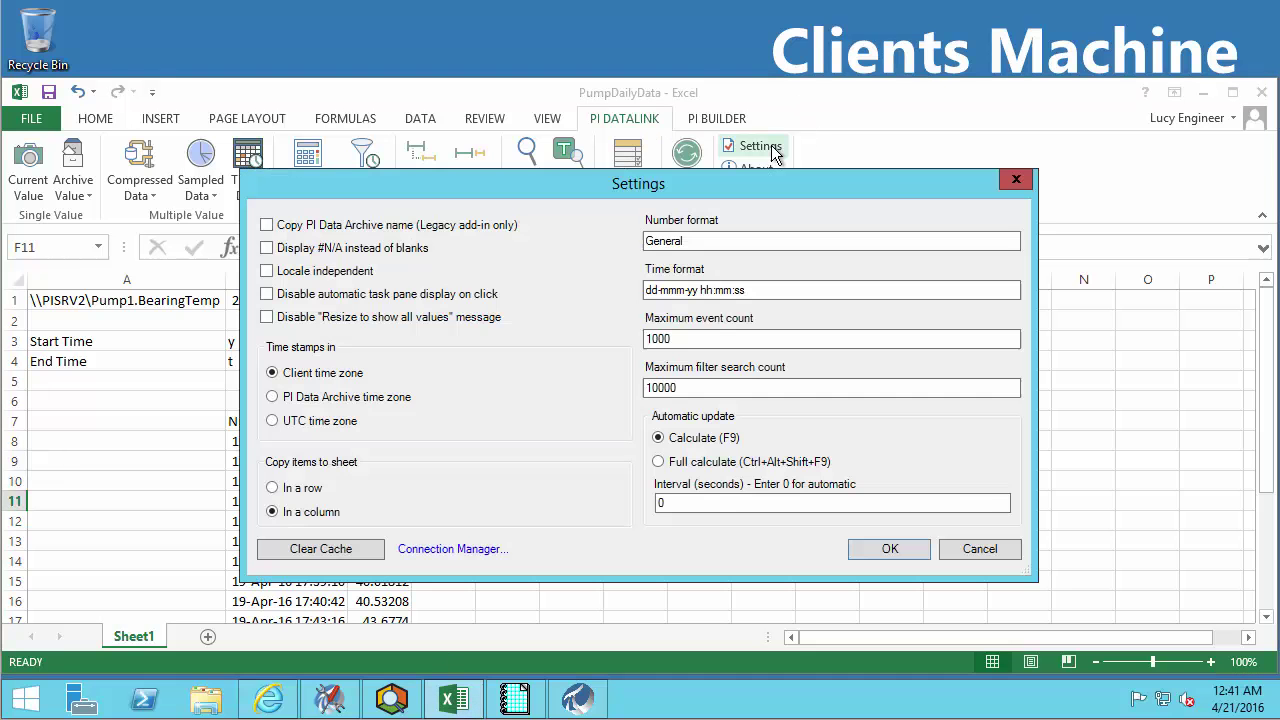
pyautogui.click(462, 552)
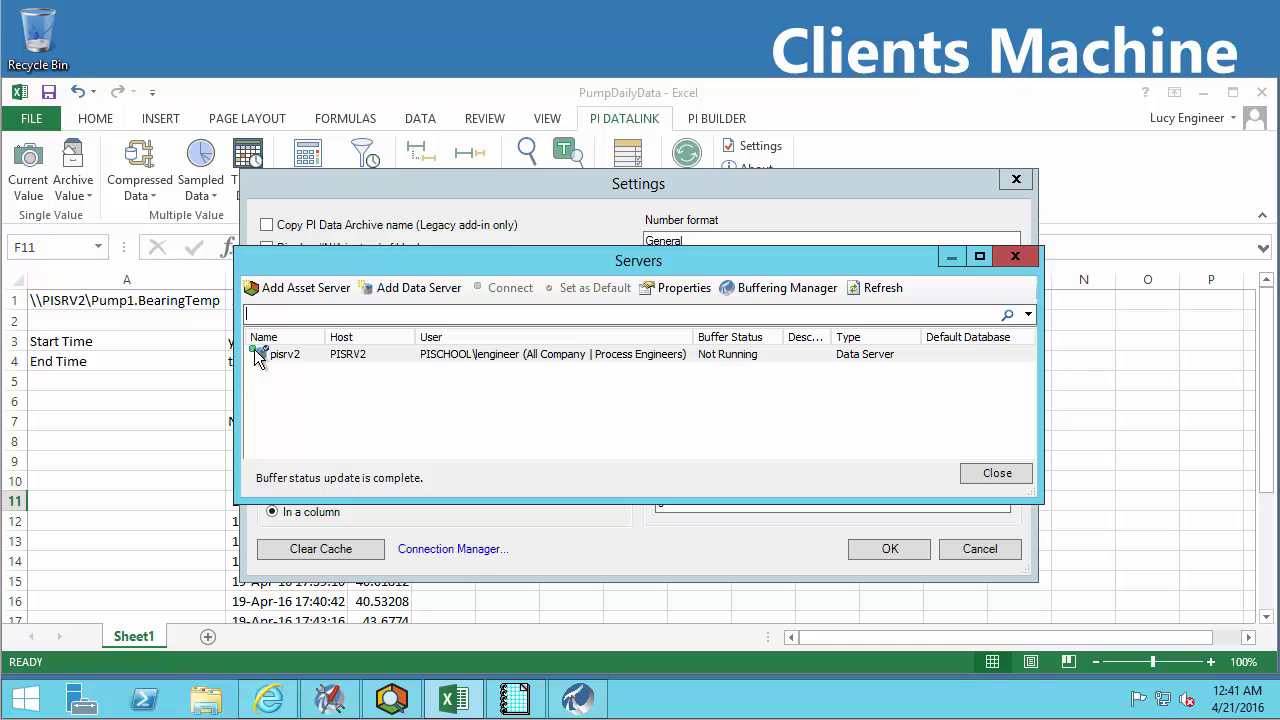
pyautogui.moveTo(258, 359)
# Disconnect pisrv2 and reconnect it, keeping the All Company | Process Engineers mapping.
pyautogui.rightClick(257, 354)
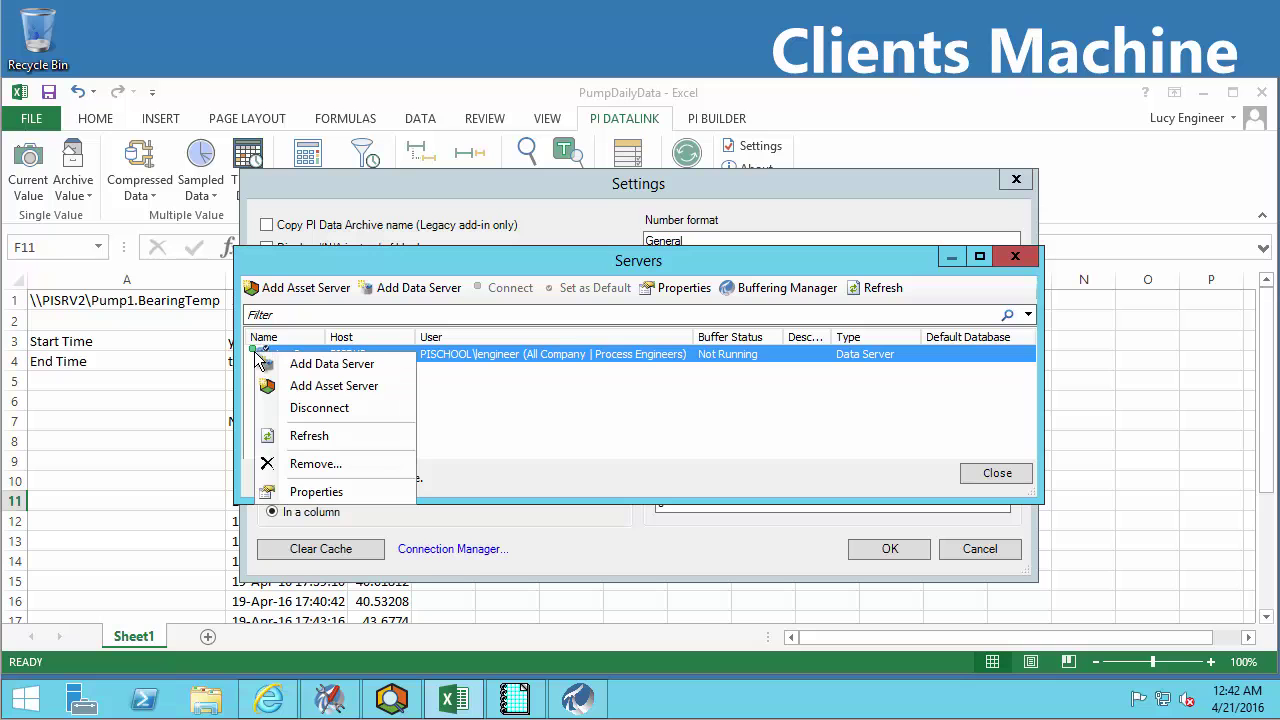
pyautogui.click(319, 407)
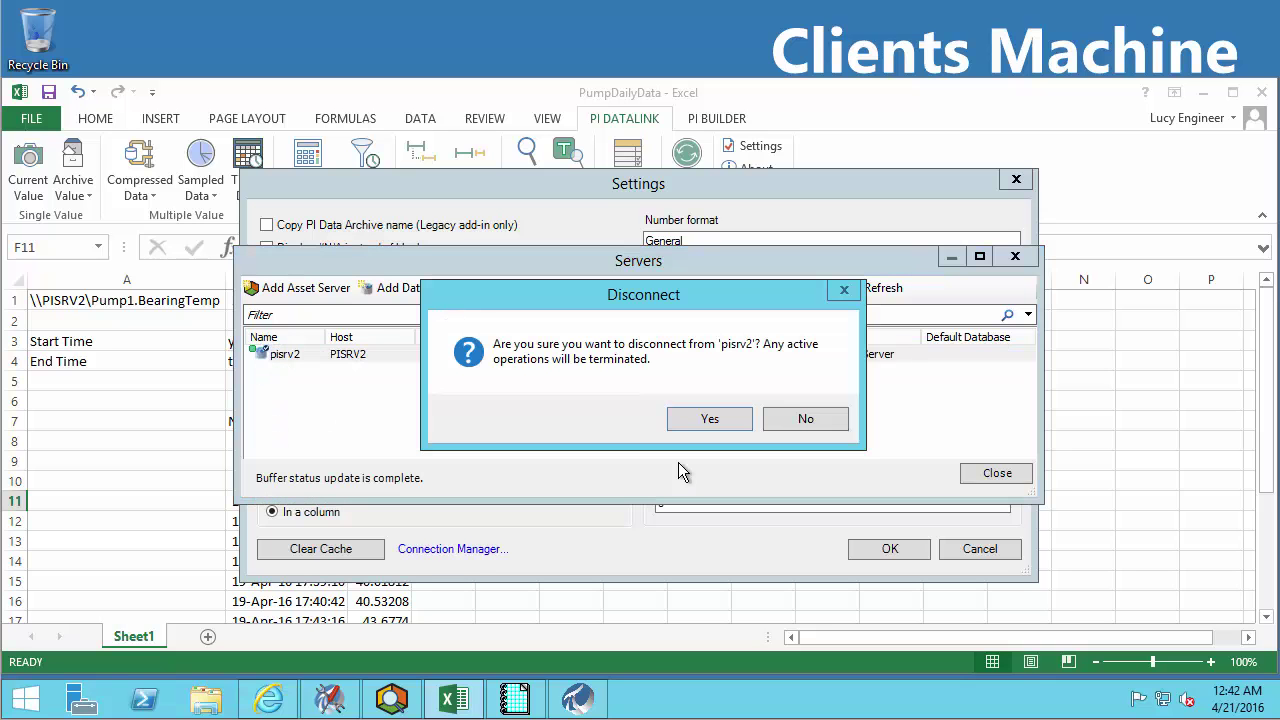
pyautogui.click(692, 424)
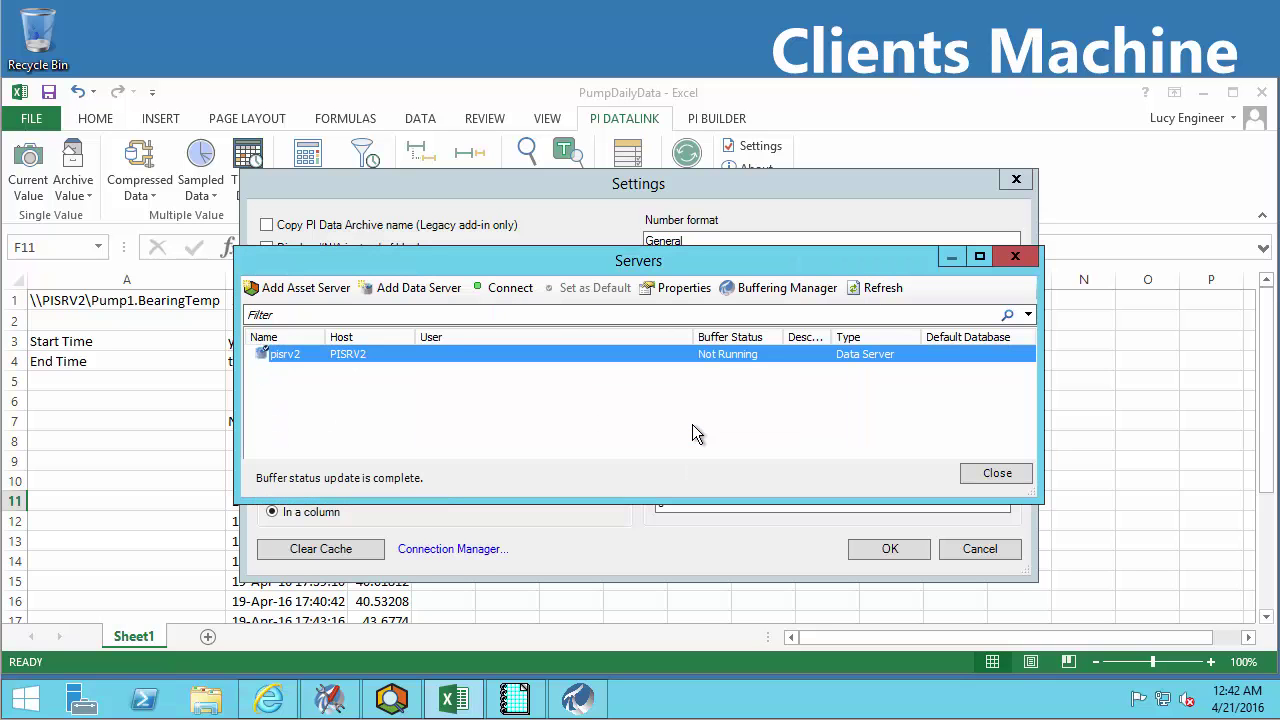
pyautogui.rightClick(369, 354)
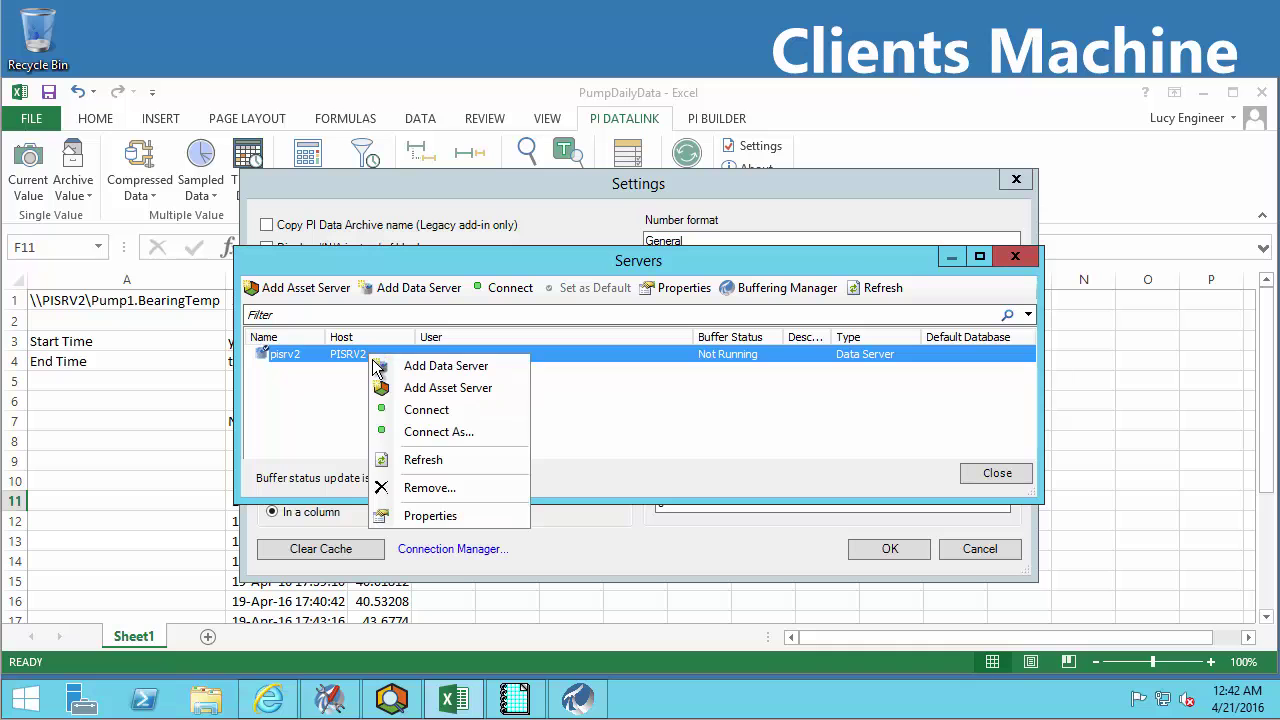
pyautogui.click(431, 410)
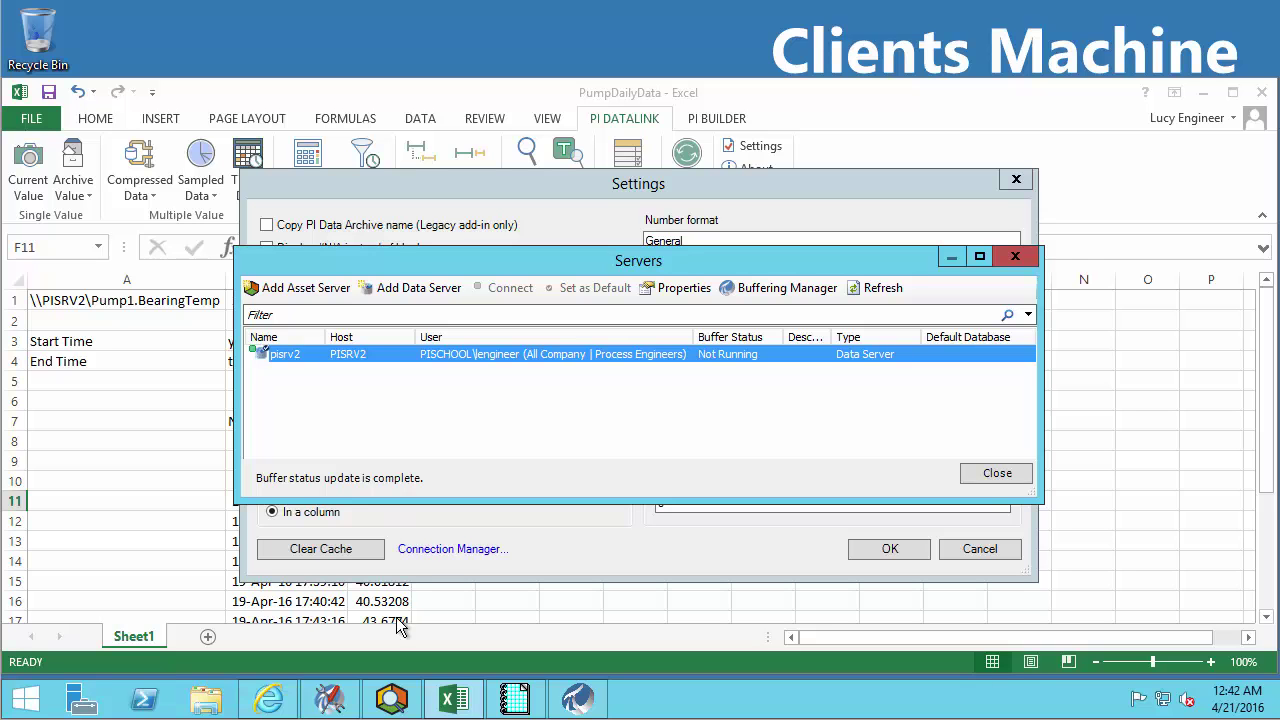
# Show PI System Explorer's Connections list with pisrv2 selected, then switch to PISRV2's message logs.
pyautogui.click(390, 703)
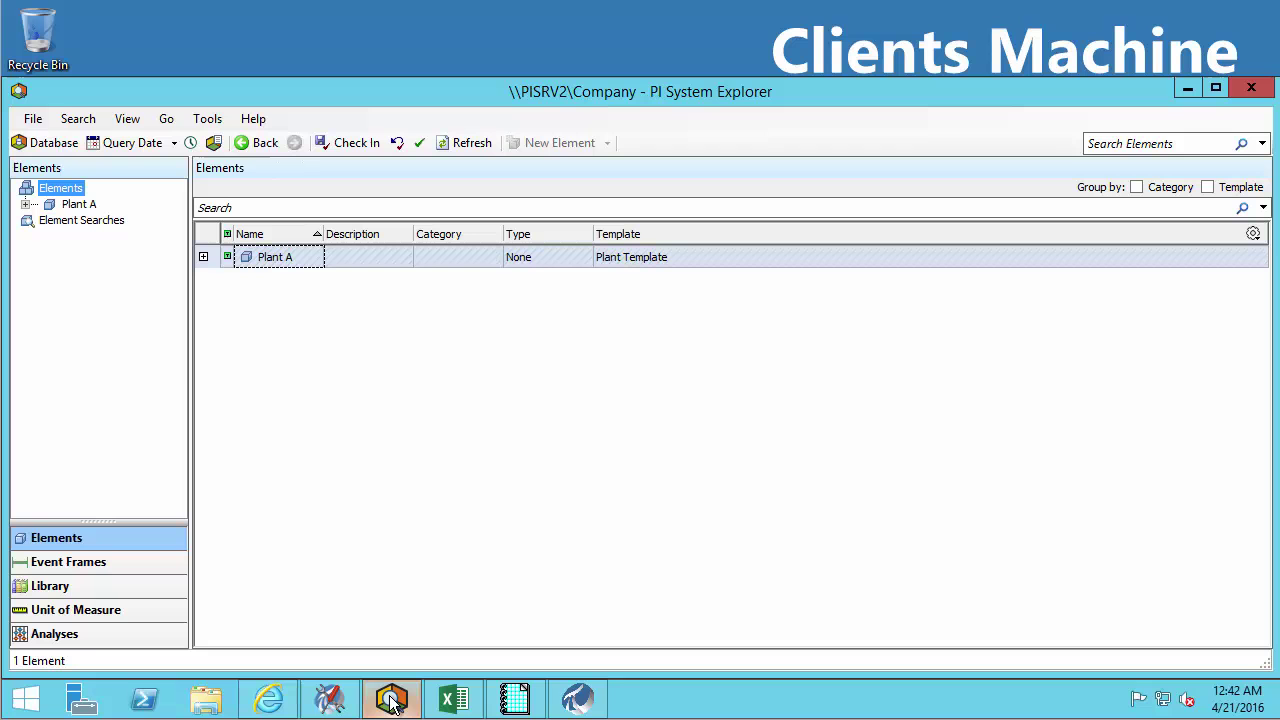
pyautogui.click(36, 120)
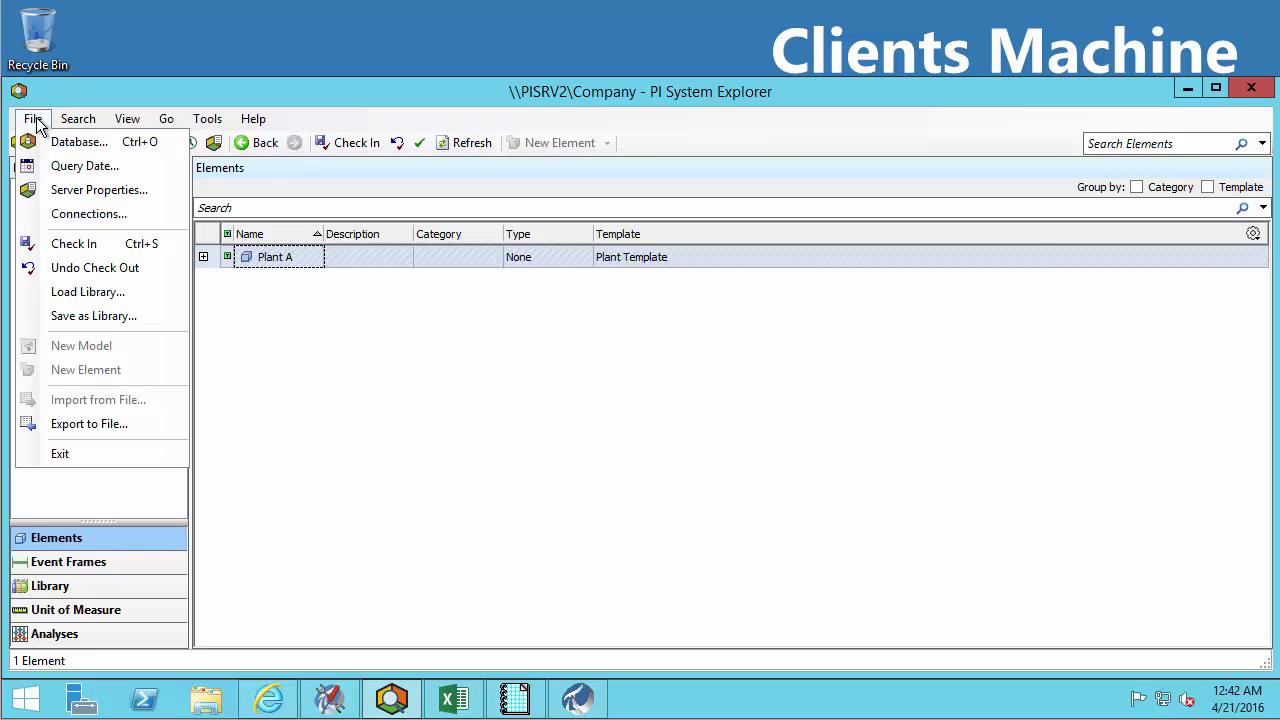
pyautogui.click(83, 215)
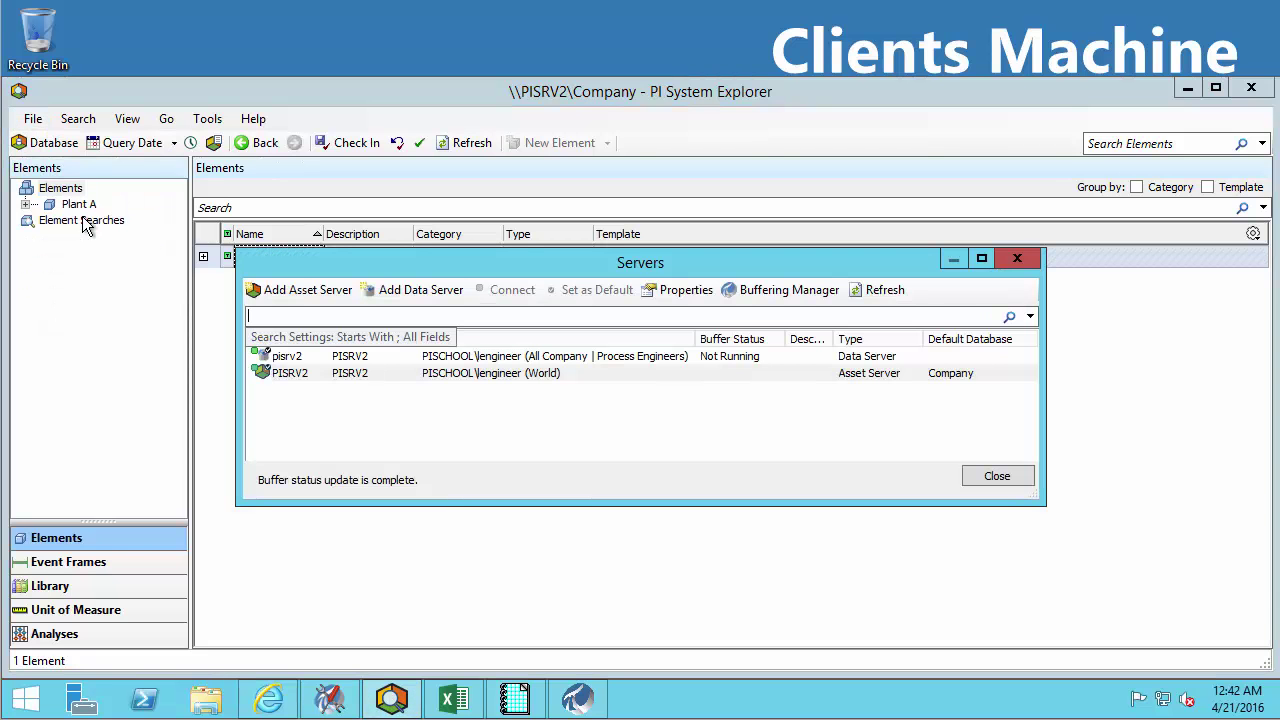
pyautogui.click(325, 360)
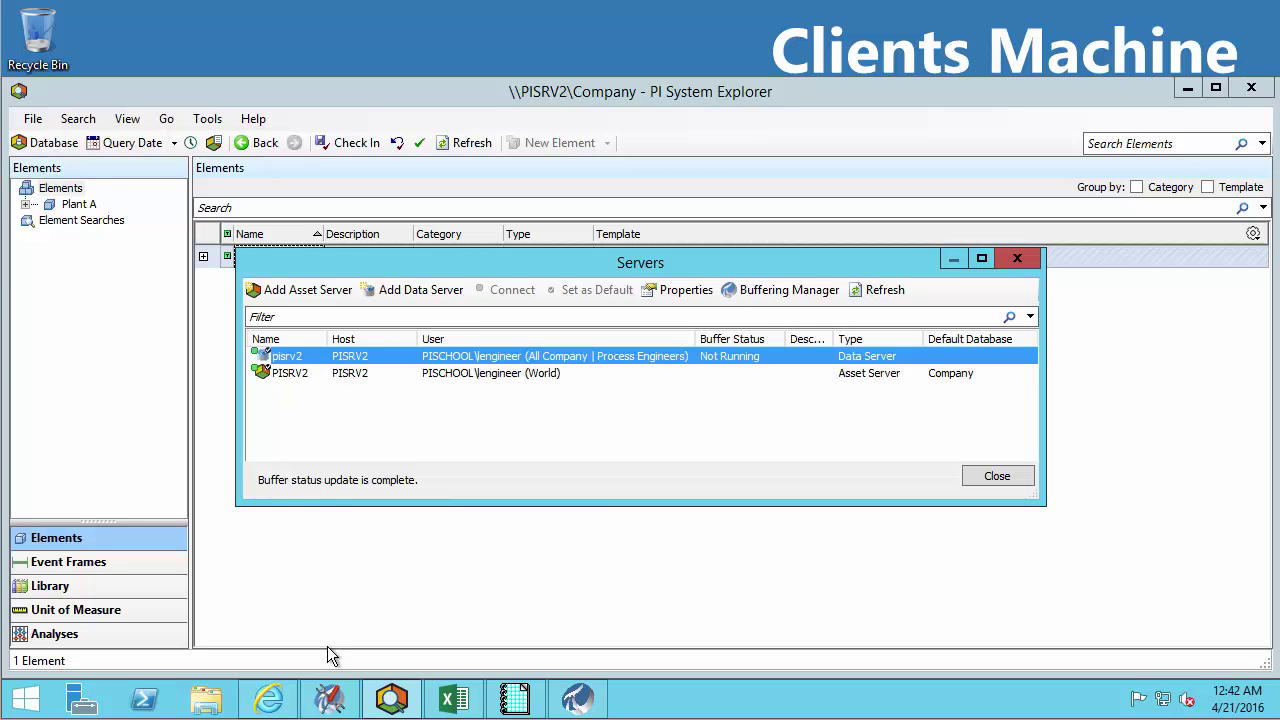
pyautogui.click(333, 699)
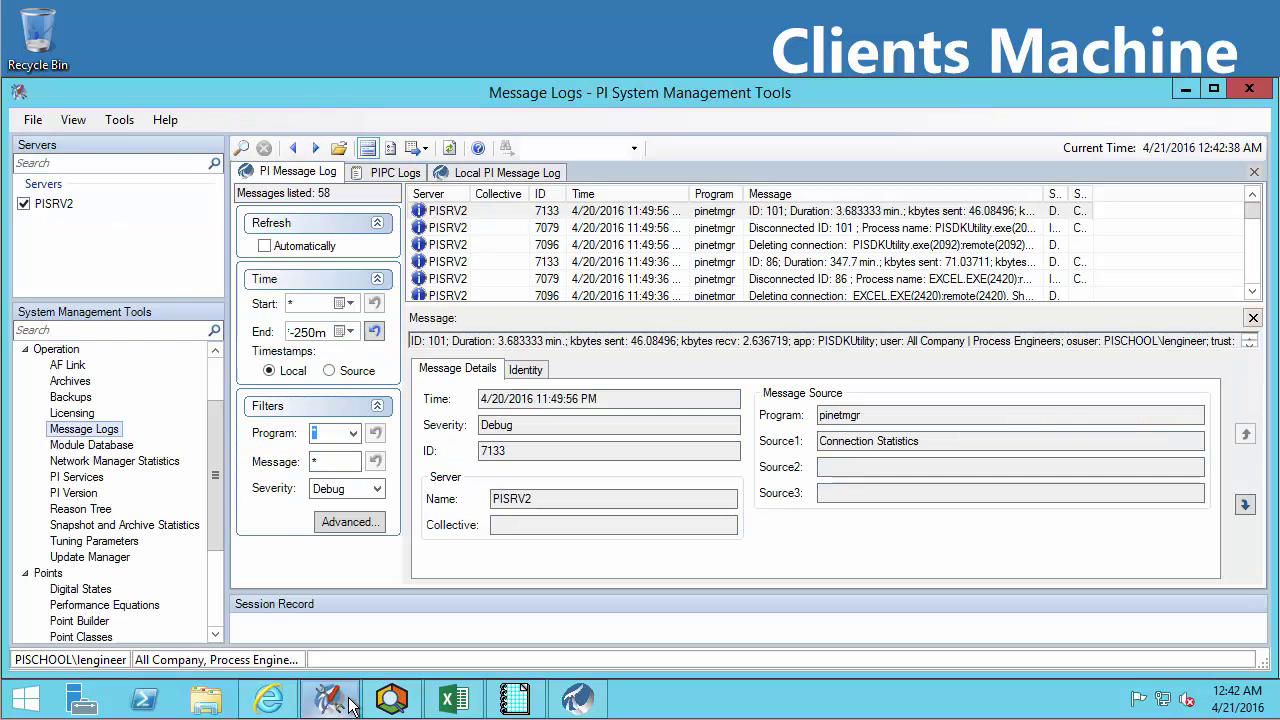
# Display the PI Server Connected Users details reporting PISRV2 mapped to All Company, Process Engineers.
pyautogui.doubleClick(290, 656)
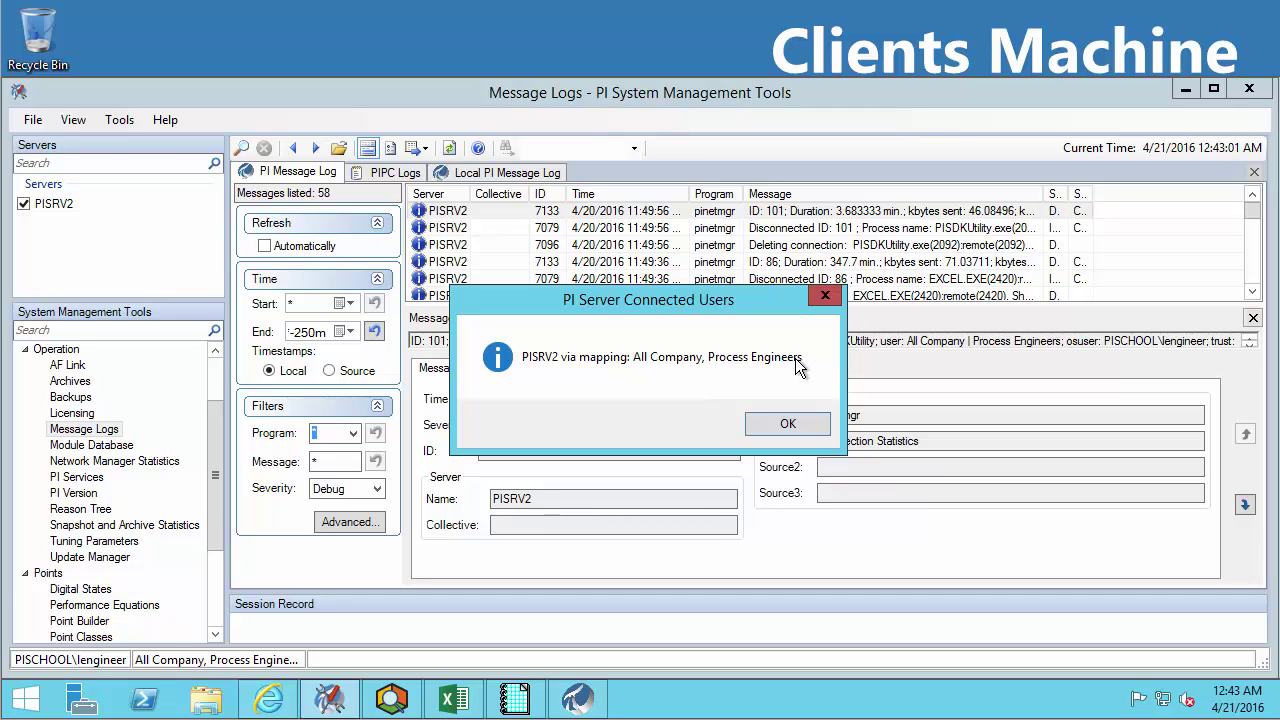
pyautogui.hotkey('ctrl', '2')
pyautogui.moveTo(630, 348)
pyautogui.mouseDown()
pyautogui.moveTo(770, 379)
pyautogui.moveTo(810, 370)
pyautogui.mouseUp()
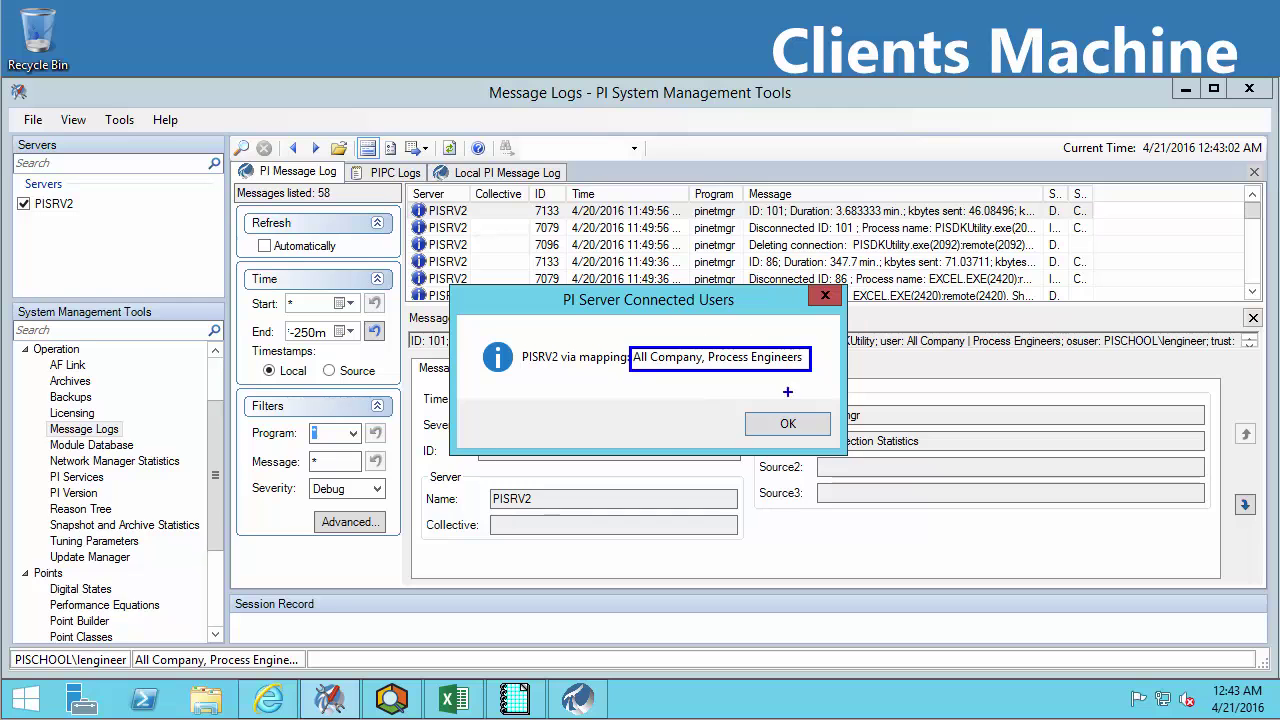
pyautogui.moveTo(13, 649); pyautogui.dragTo(128, 671)
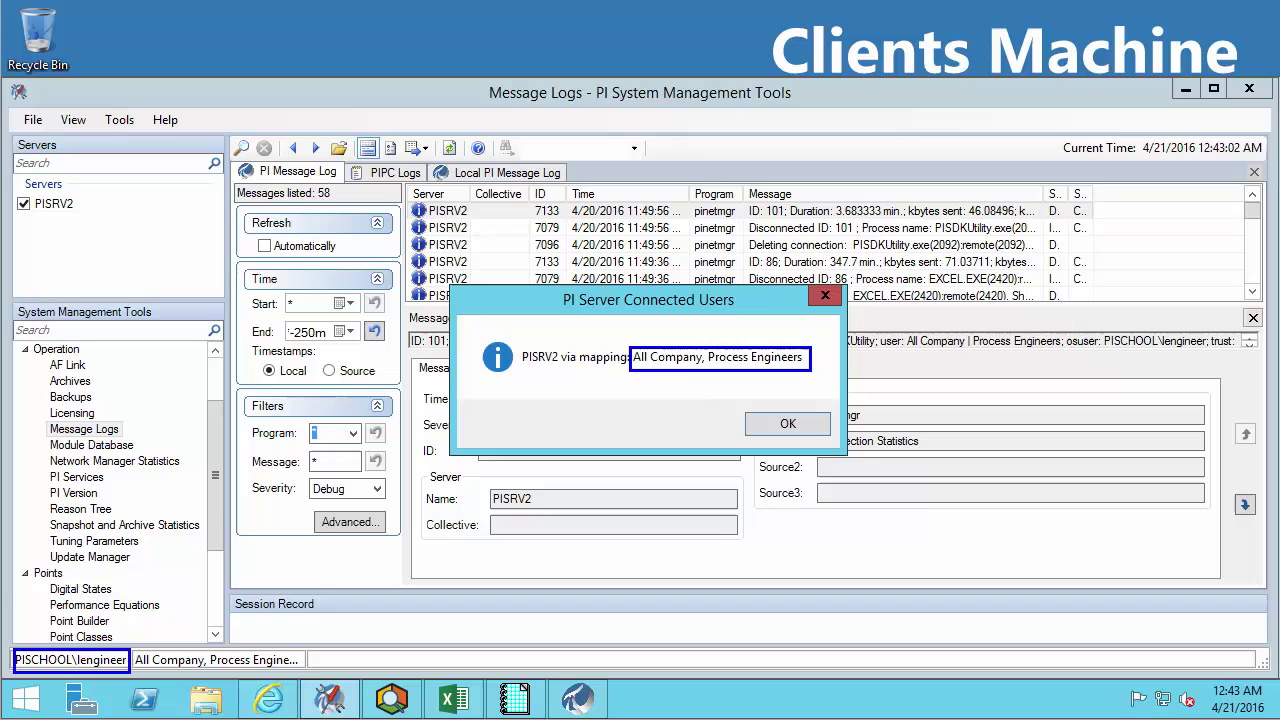
pyautogui.moveTo(607, 351); pyautogui.dragTo(640, 304)
pyautogui.press('Escape')
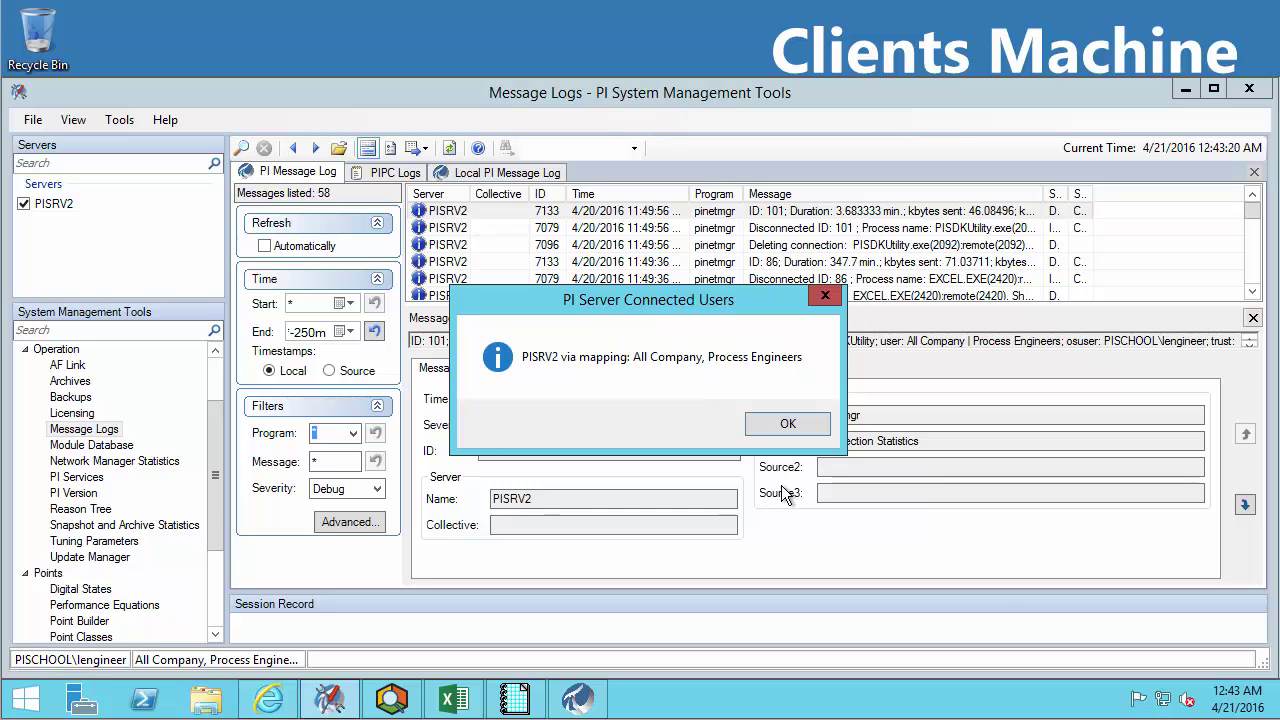
# Compare pisrv2 connections in System Explorer, DataLink, ProcessBook and PI SDK Utility, ending on Coresight's Pump Flow display.
pyautogui.click(396, 712)
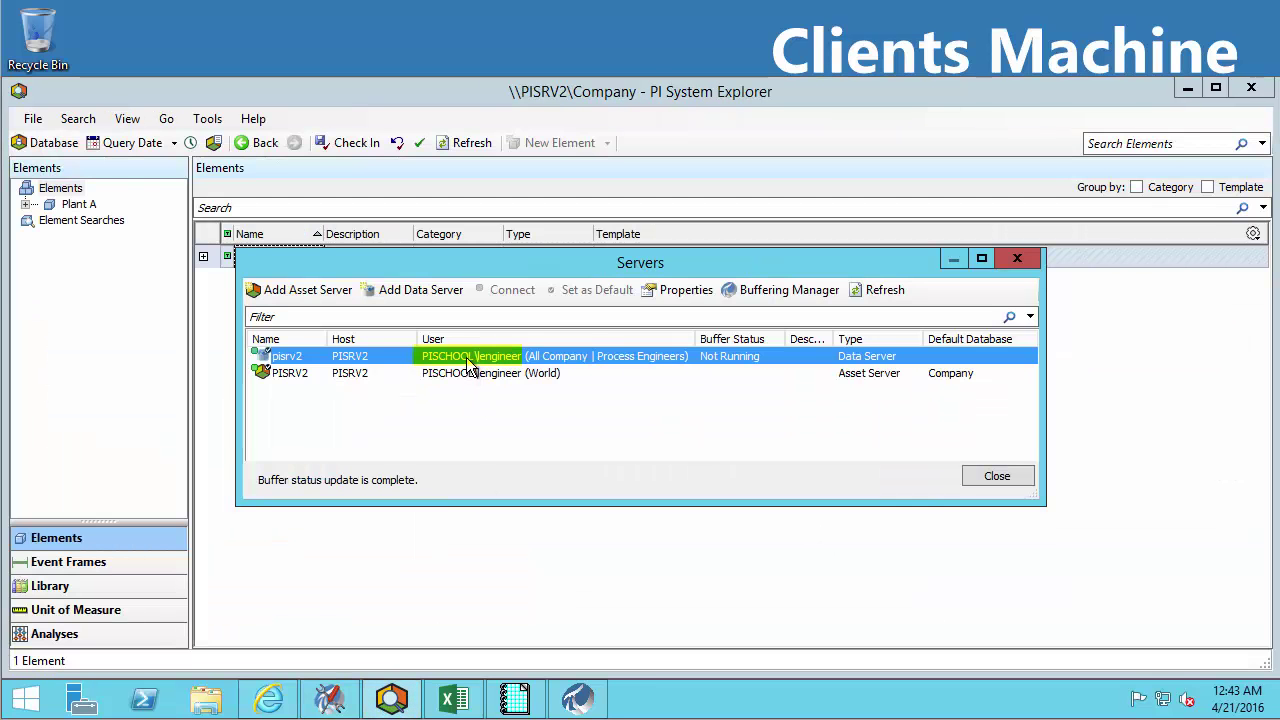
pyautogui.click(453, 698)
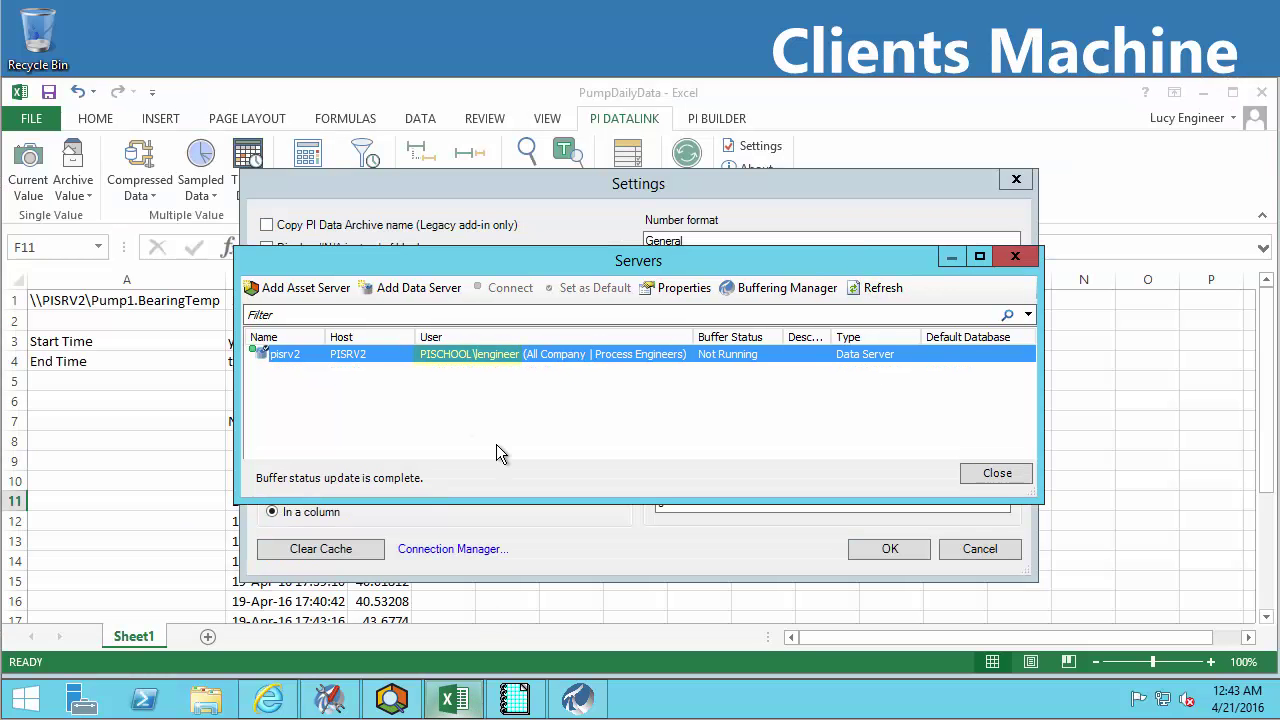
pyautogui.click(518, 699)
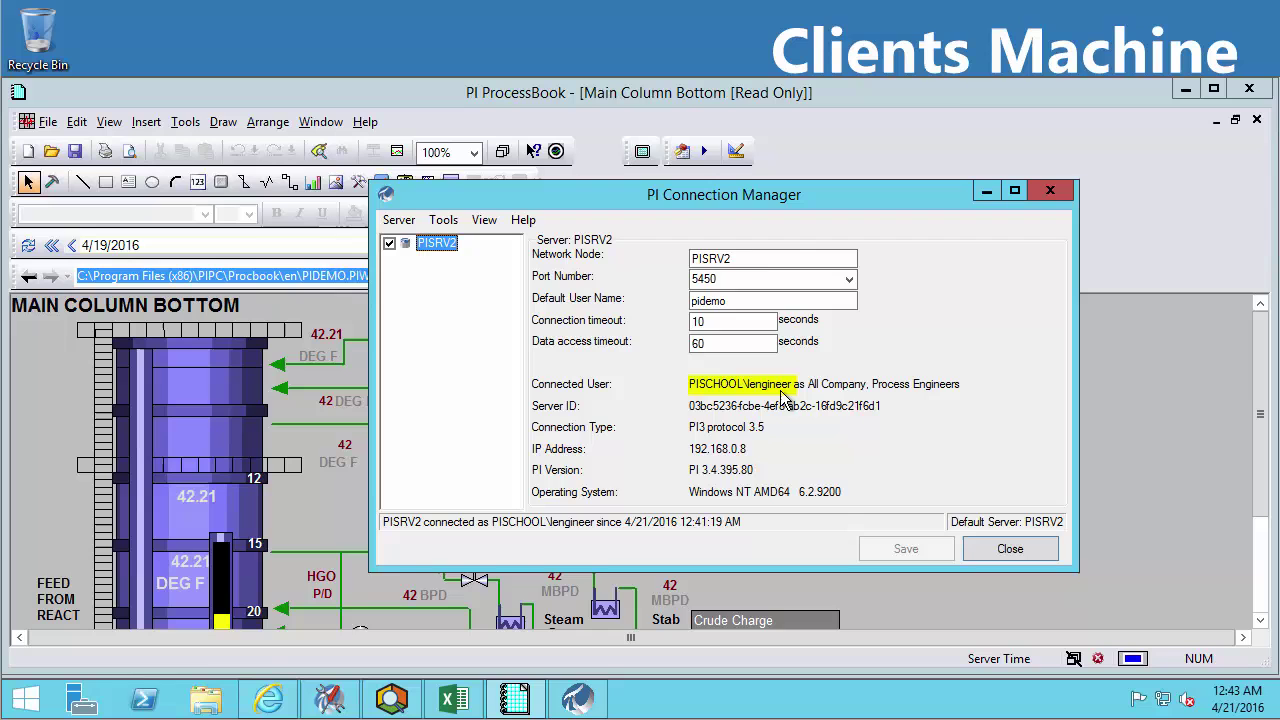
pyautogui.click(580, 698)
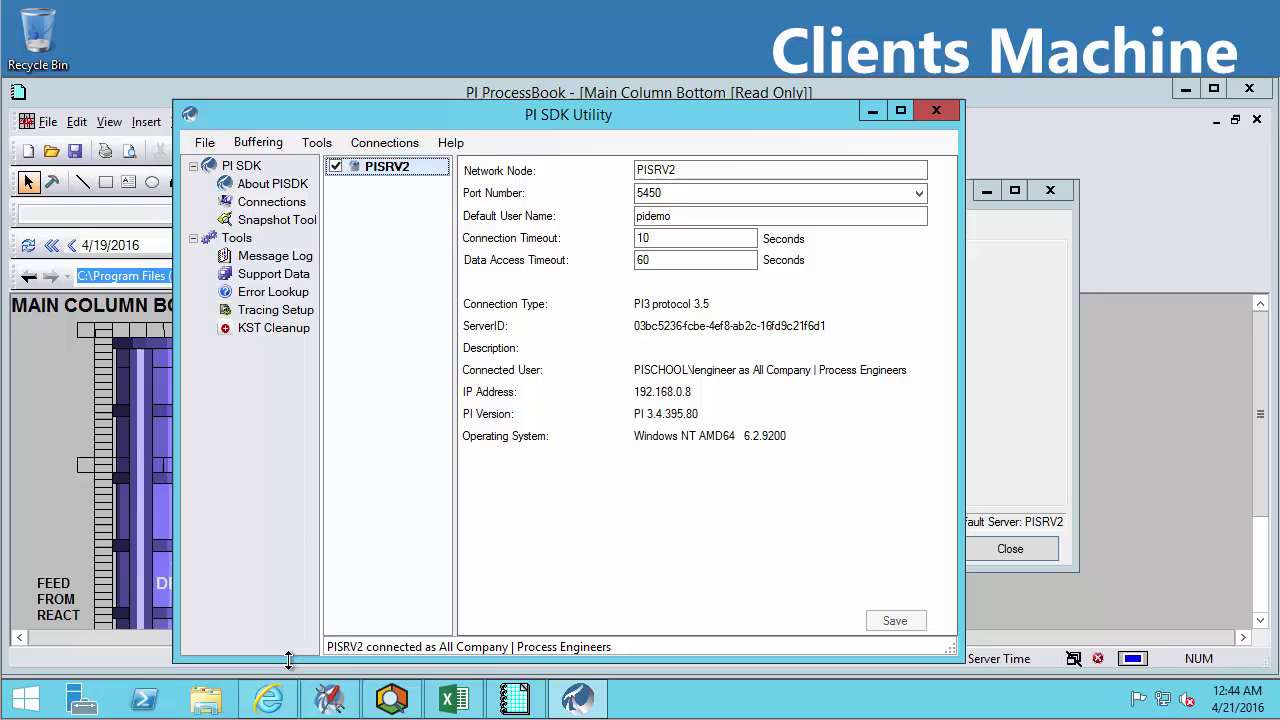
pyautogui.click(268, 700)
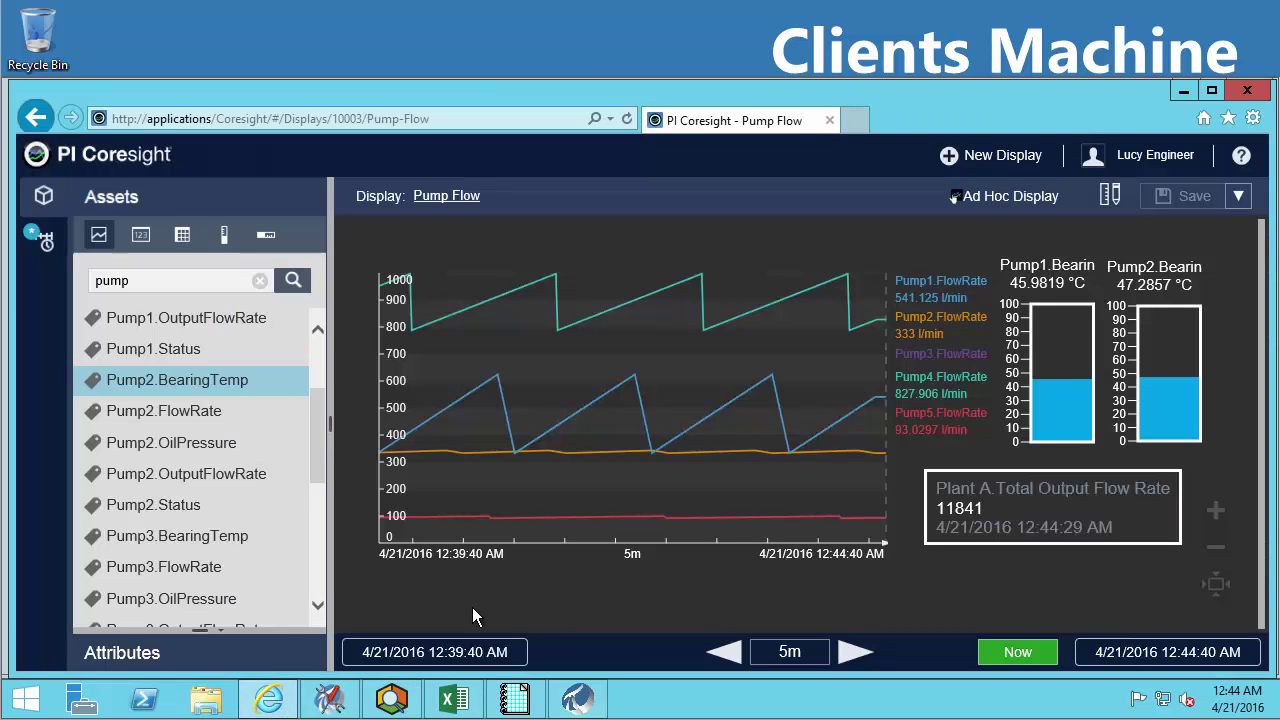